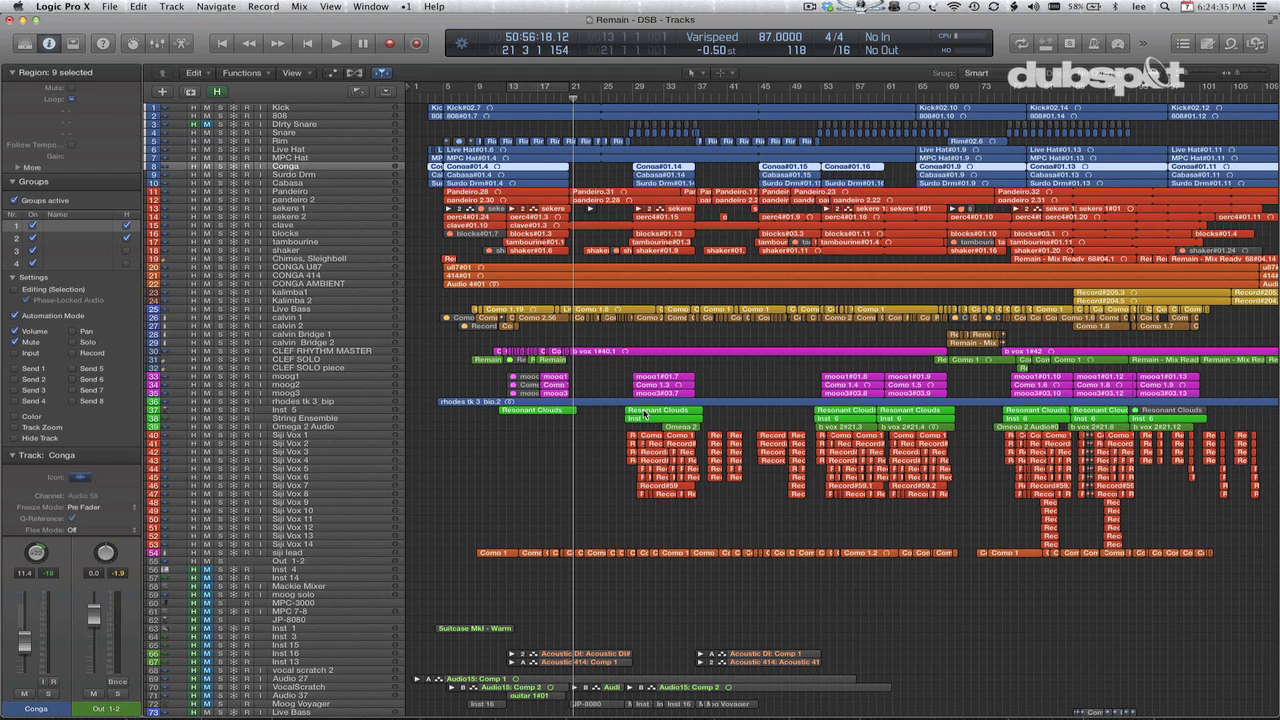
Remove the tracks marked as hidden from the arrangement view and enlarge the remaining track rows vertically.
scroll(645, 412, down, 8)
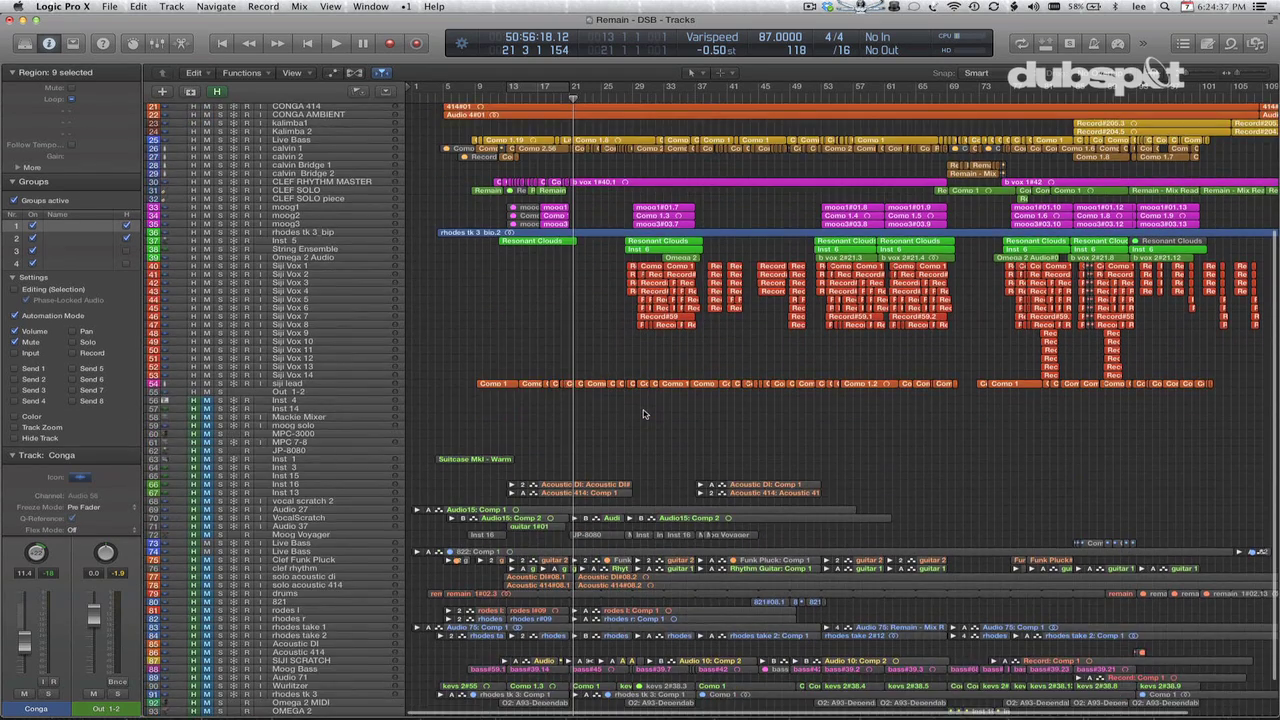
scroll(645, 412, down, 2)
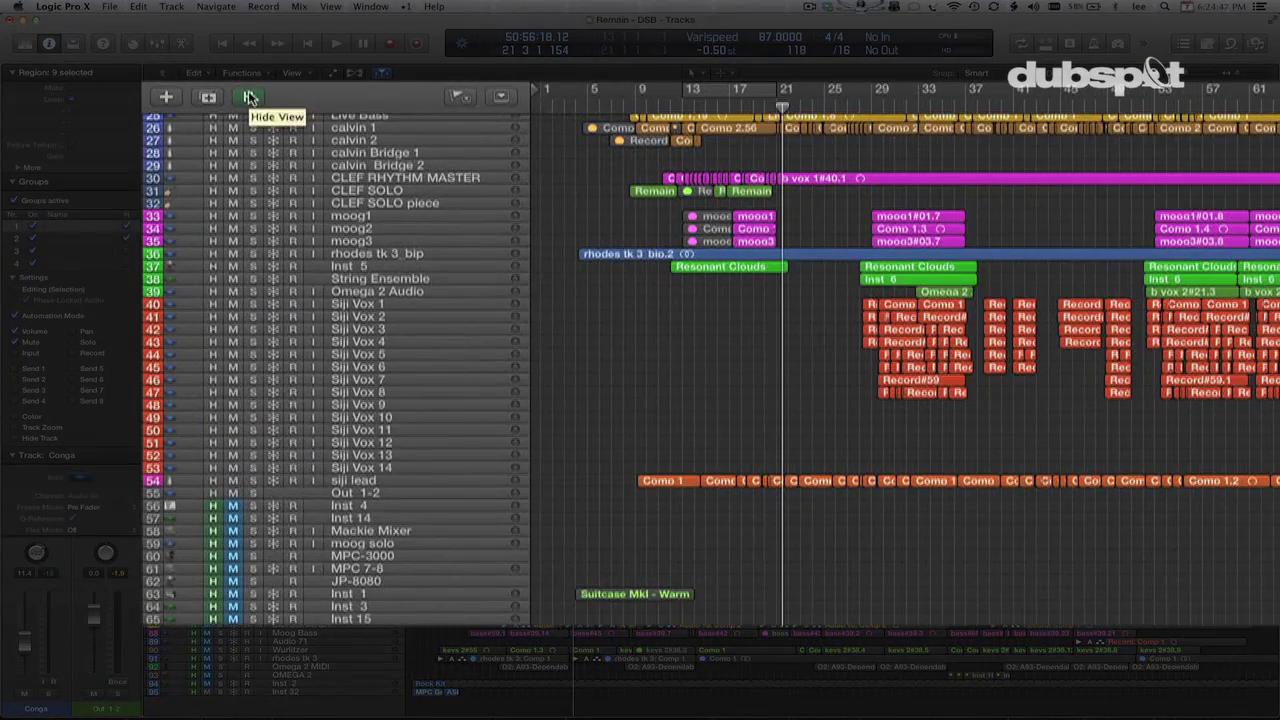
click(217, 91)
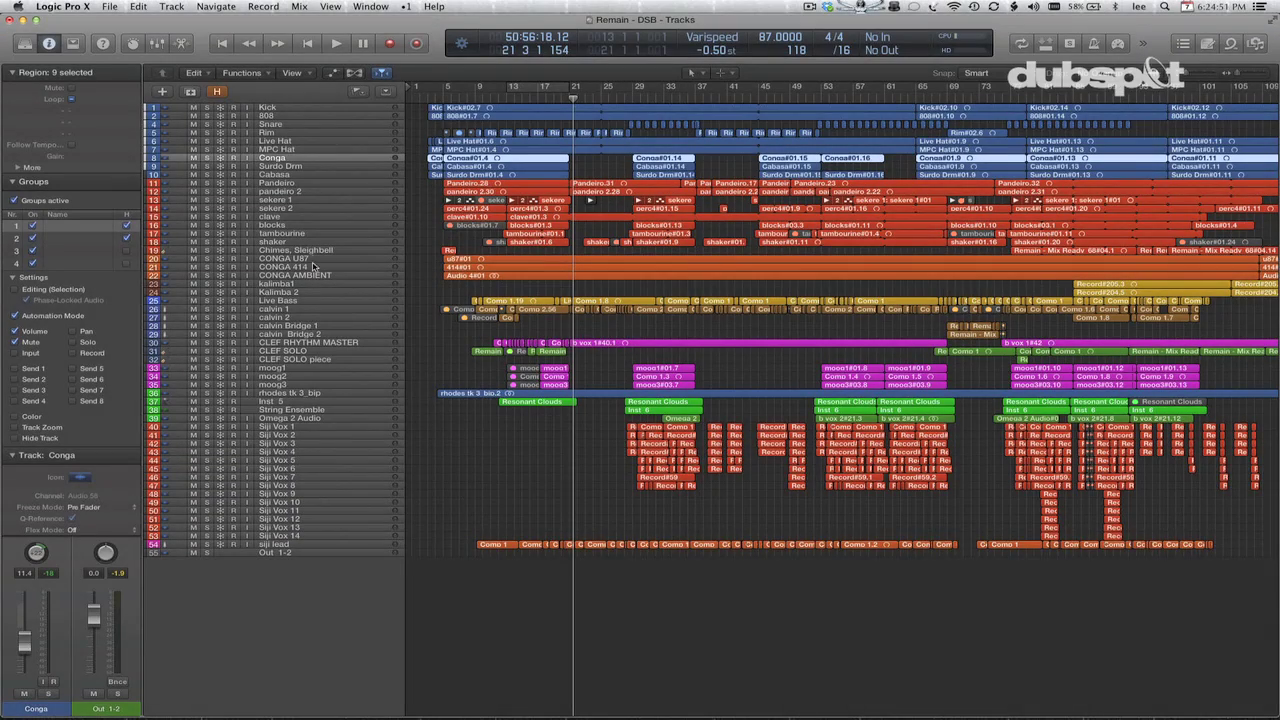
key(super+Down)
key(super+Down)
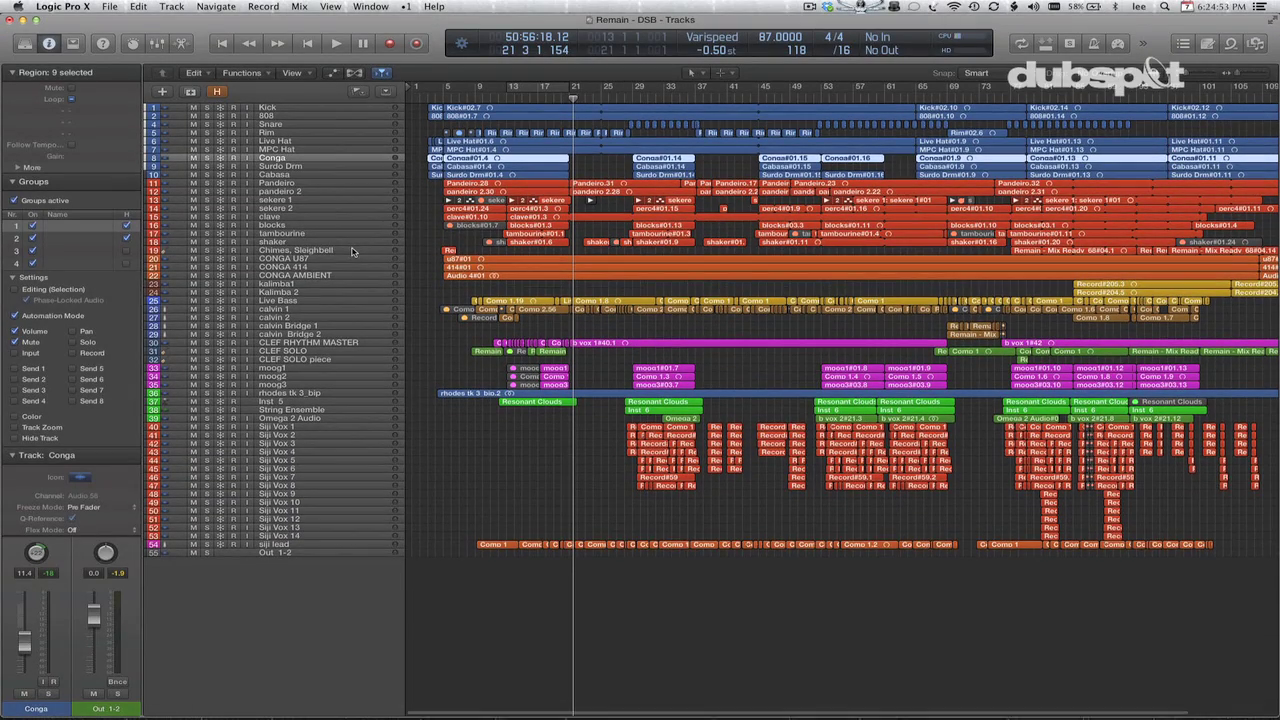
key(super+Down)
key(super+Down)
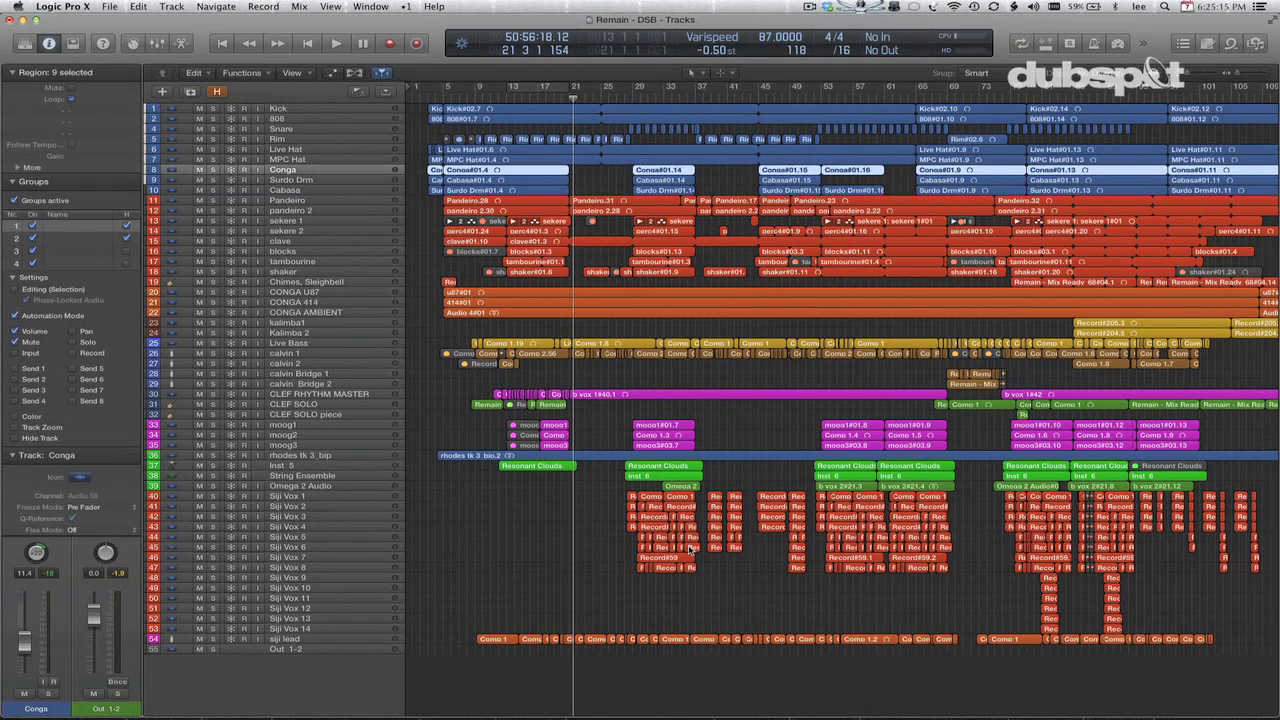
Select the percussion tracks from Pandeiro through Chimes, Sleighbell, and clear the region selection.
click(472, 438)
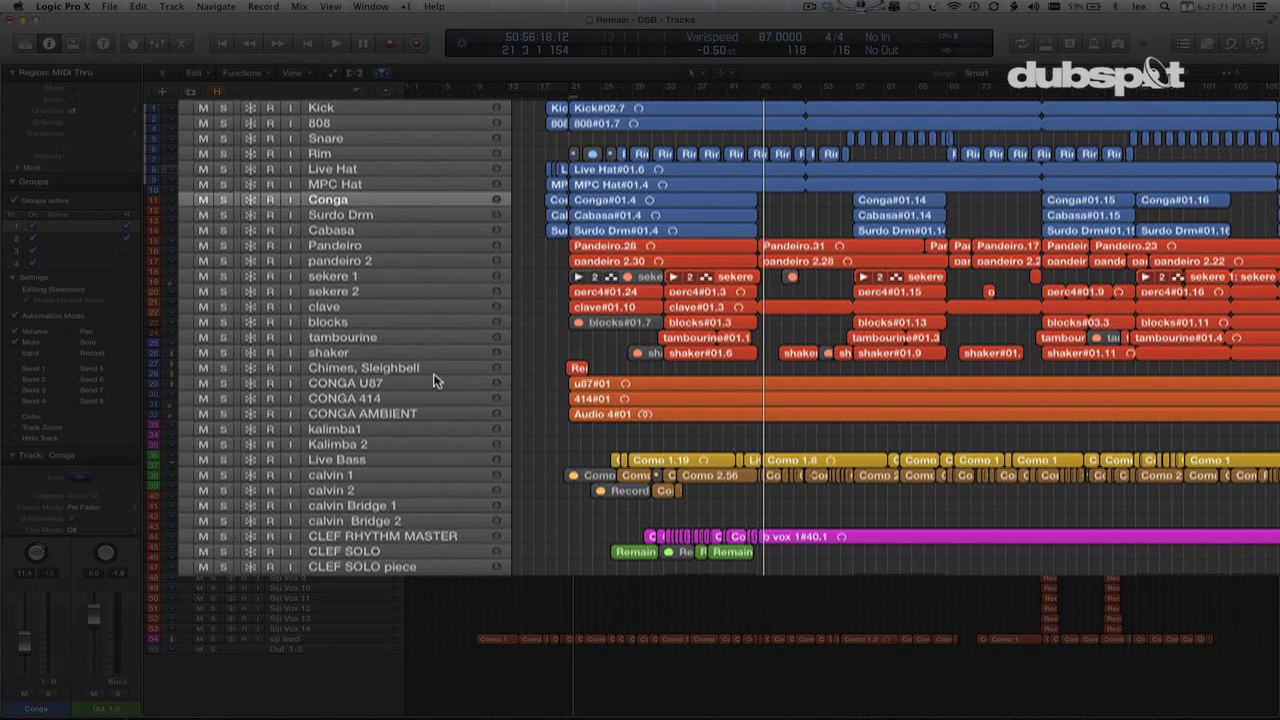
click(375, 231)
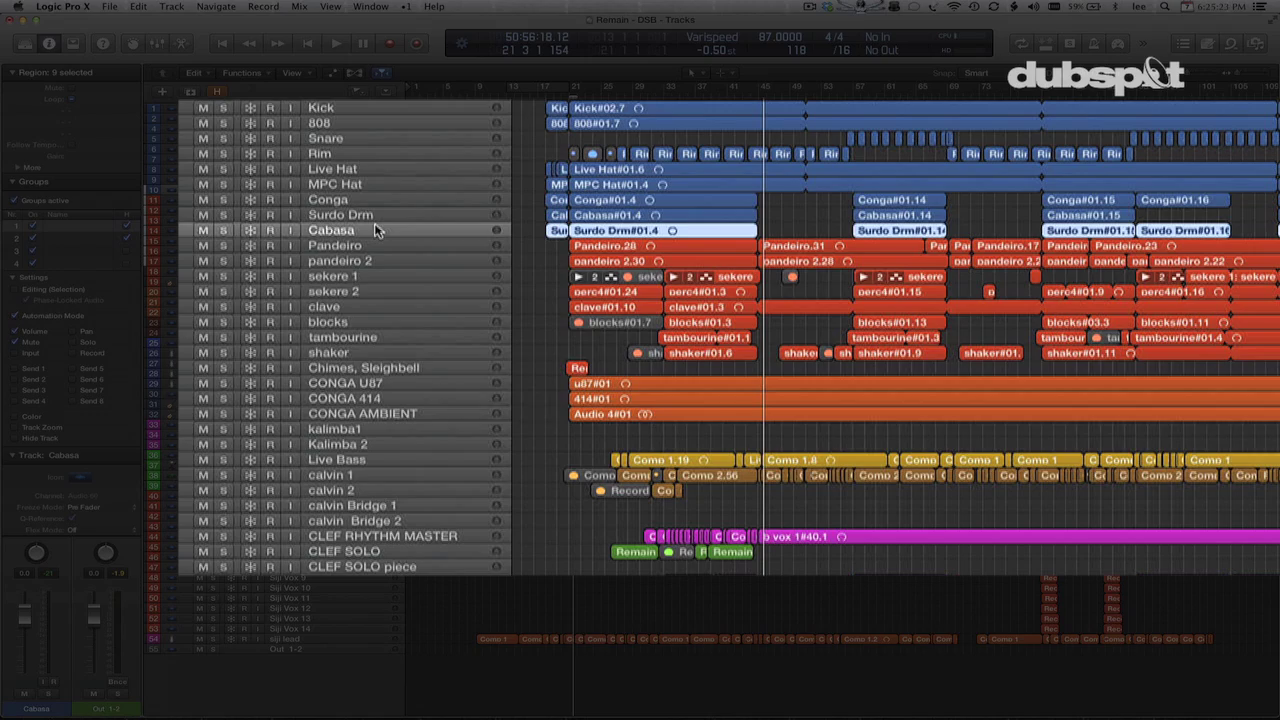
click(378, 247)
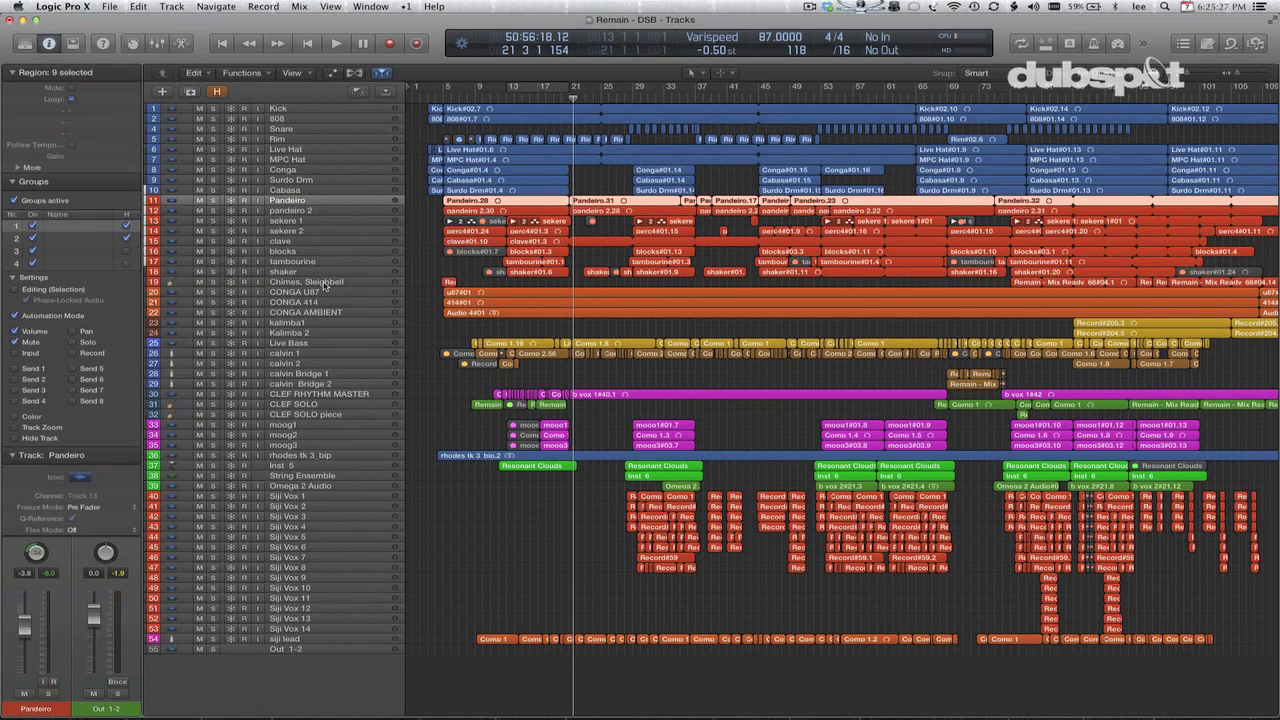
shift+click(323, 283)
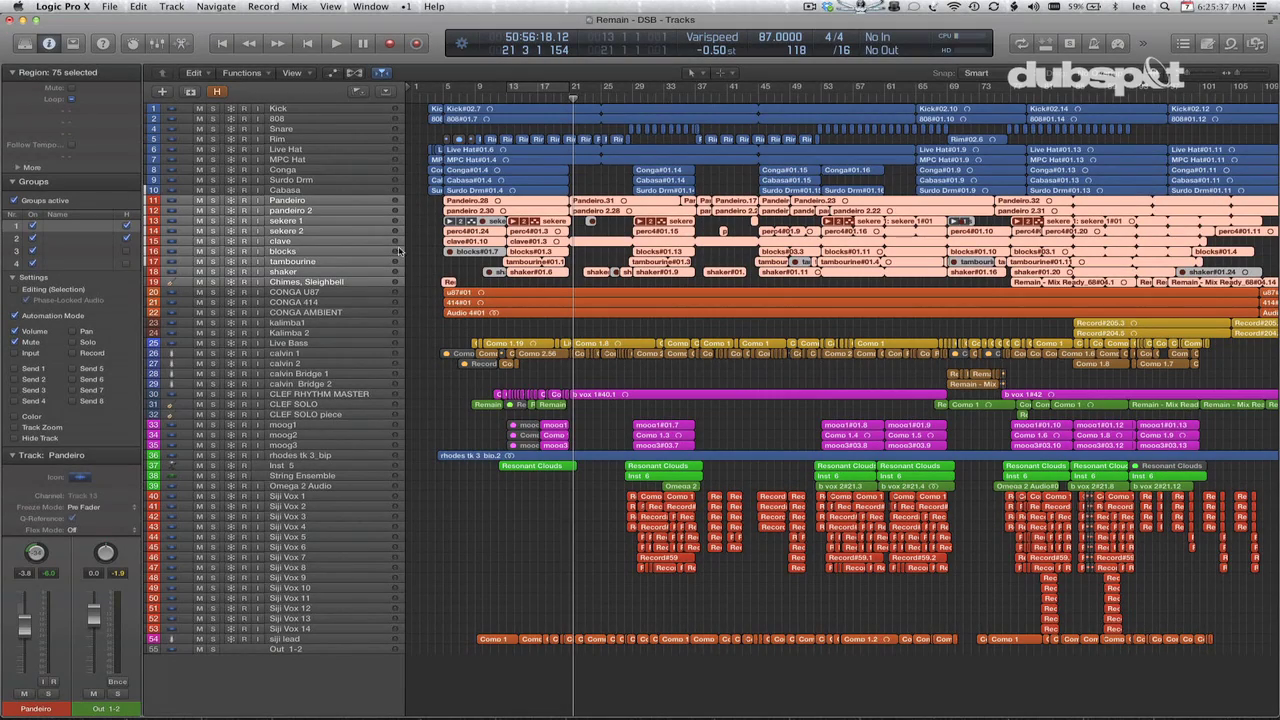
click(420, 341)
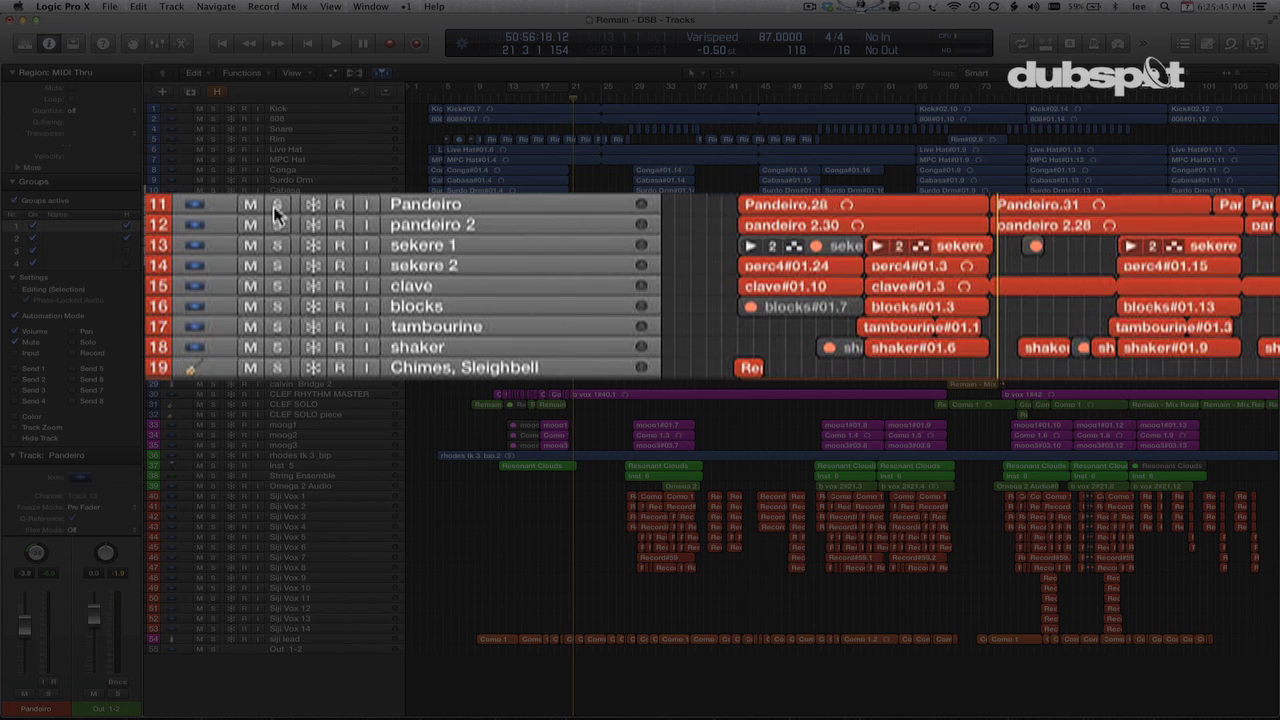
Audition the percussion tracks from Pandeiro through Chimes, Sleighbell in solo from about bar 80, and switch their solos off.
click(212, 200)
drag(277, 278, 283, 368)
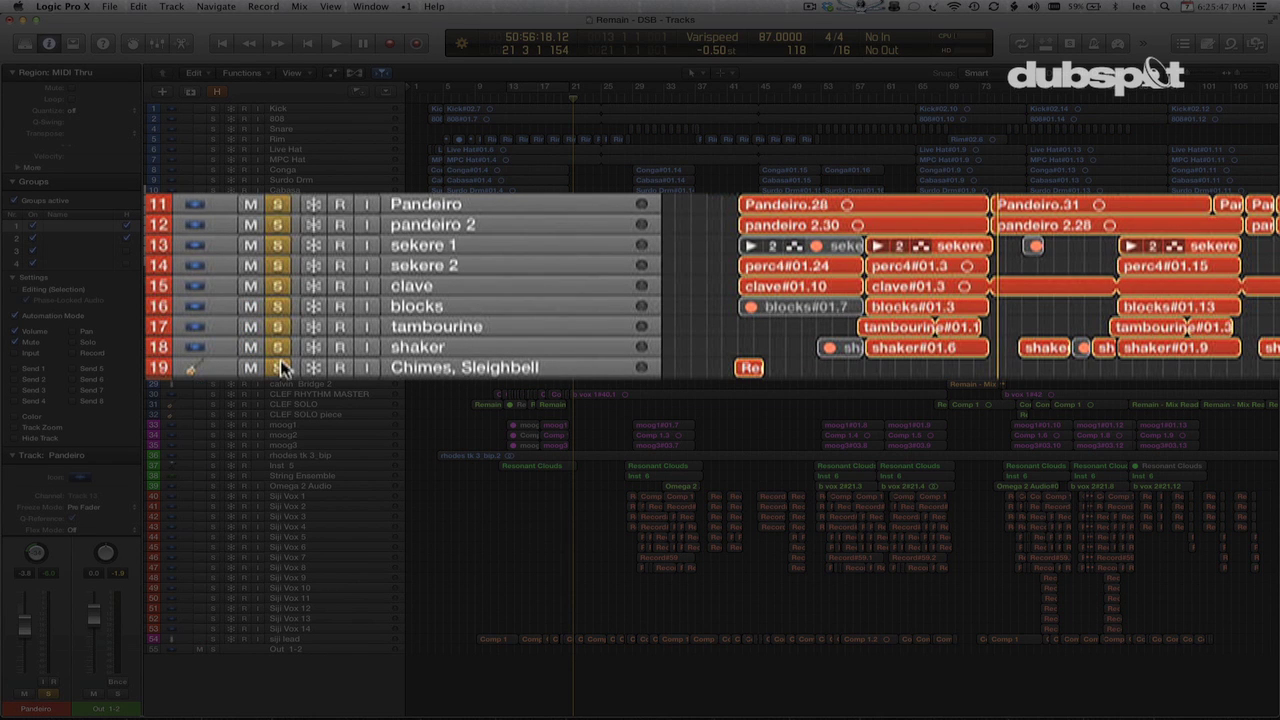
click(1036, 99)
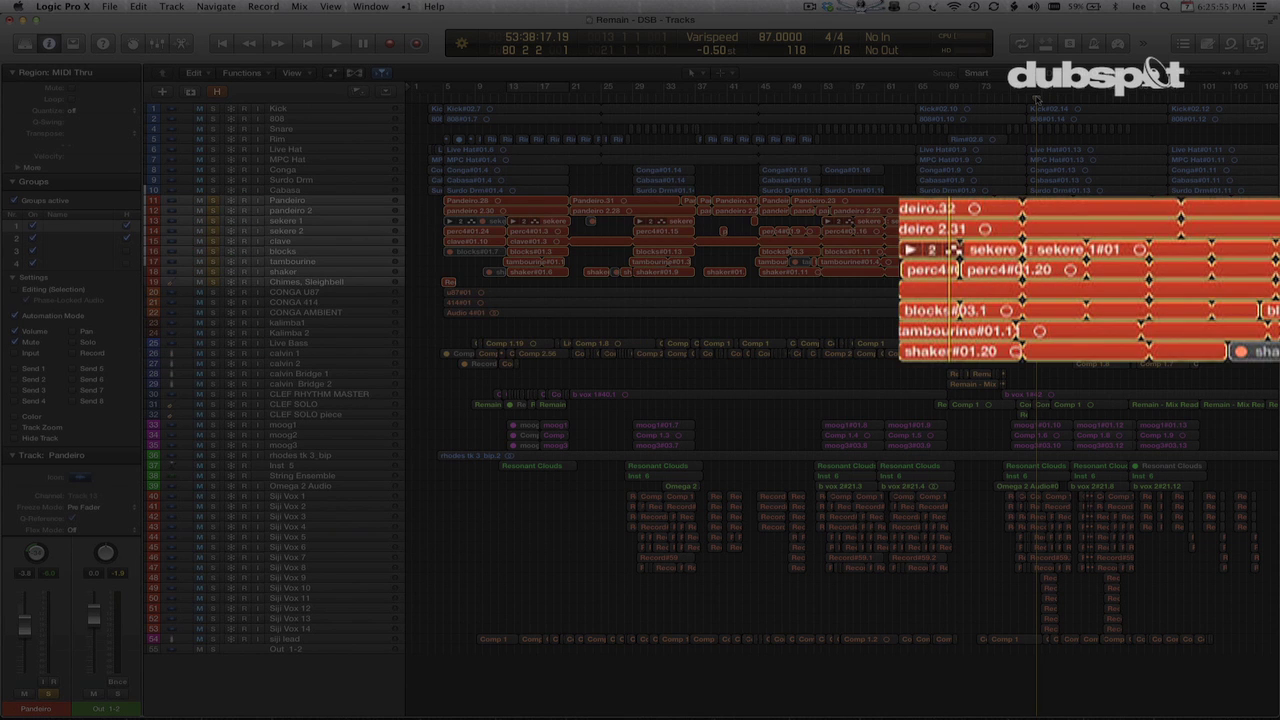
key(space)
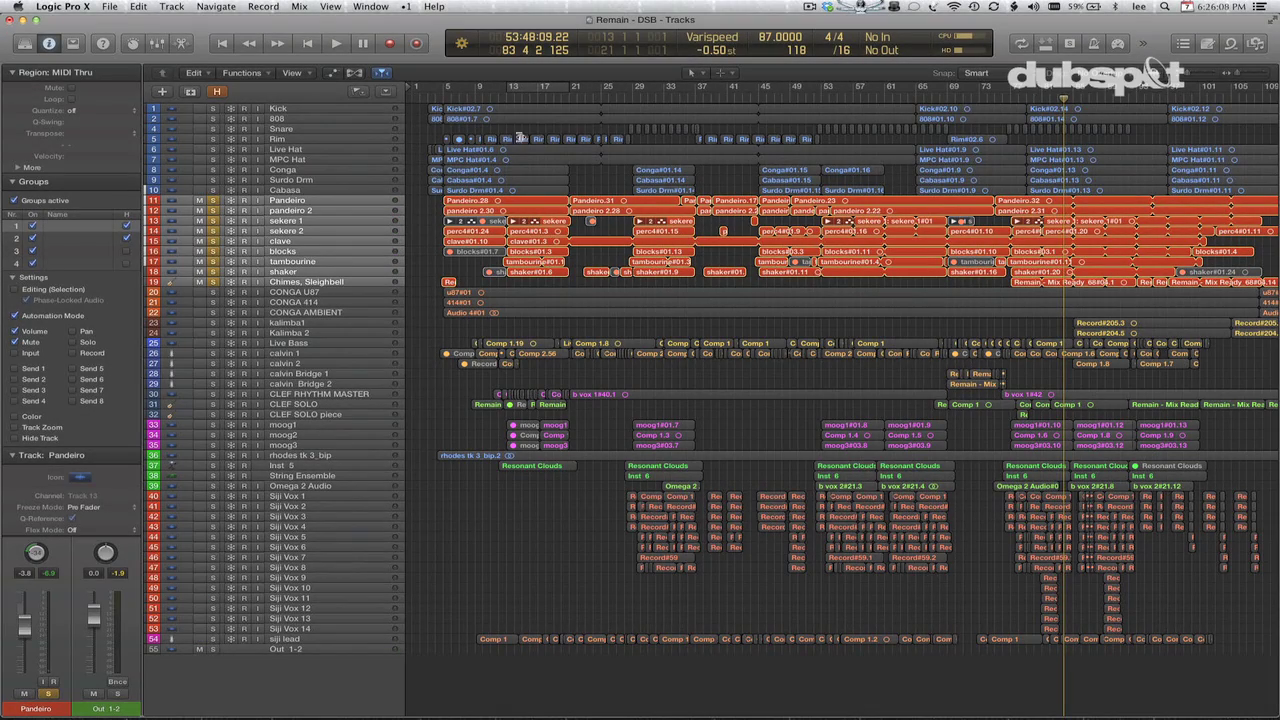
drag(214, 201, 214, 283)
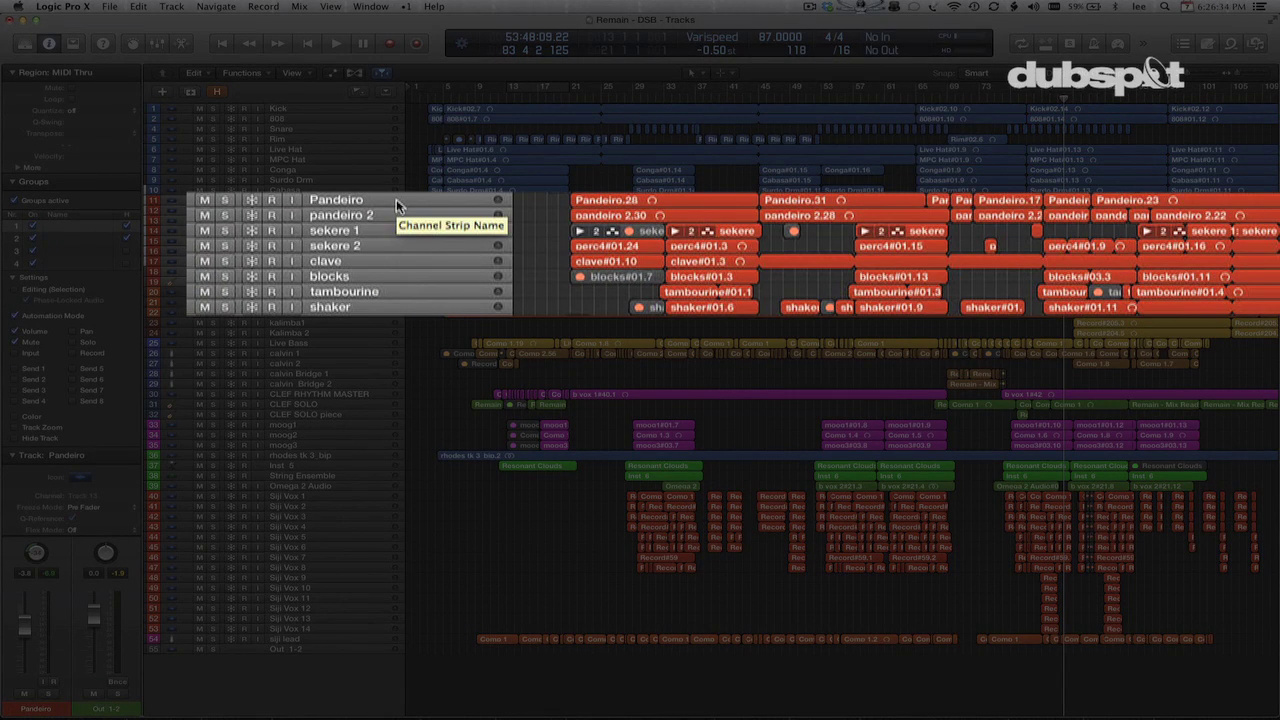
Create a Summing Stack from the selected percussion tracks and collapse it.
right_click(327, 200)
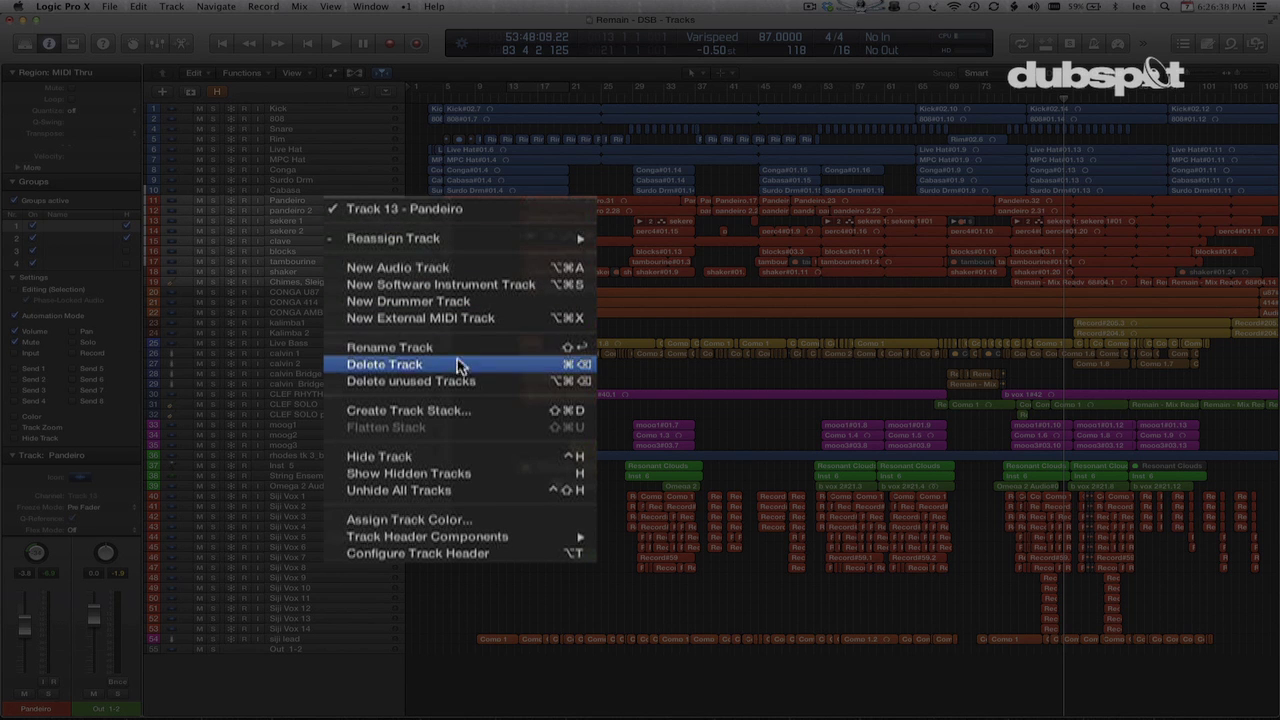
click(502, 413)
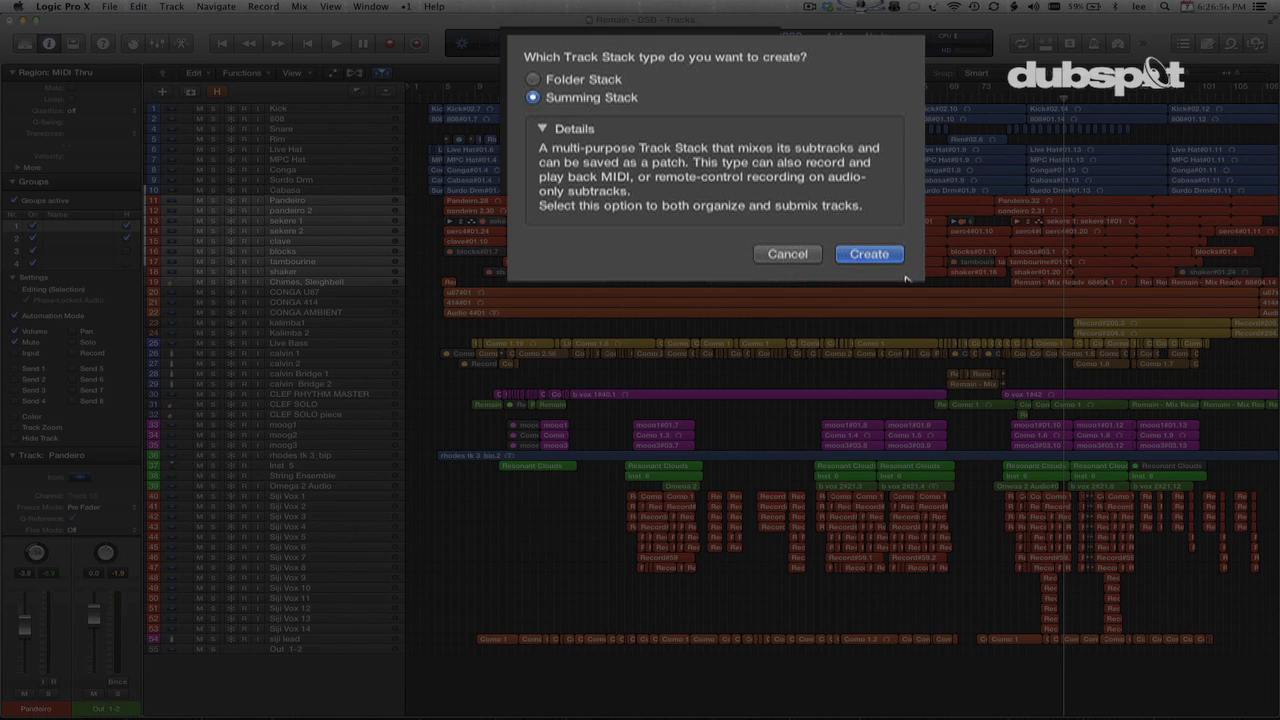
click(869, 254)
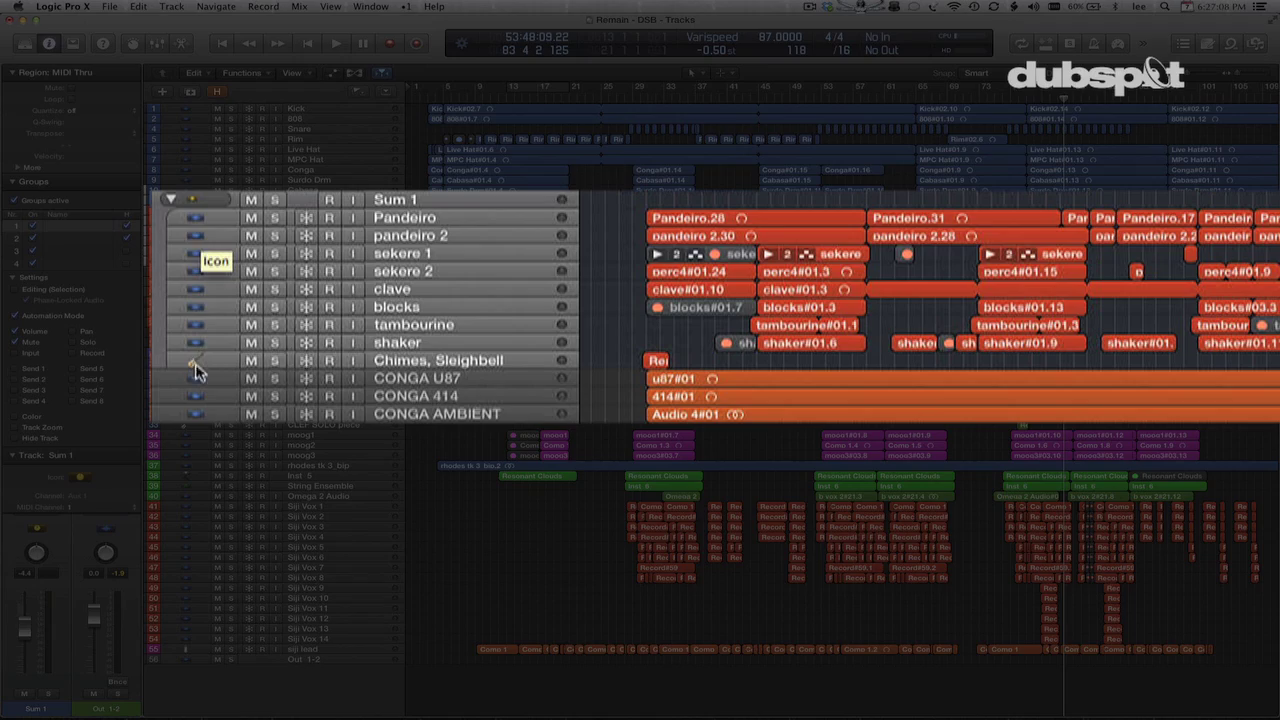
click(174, 202)
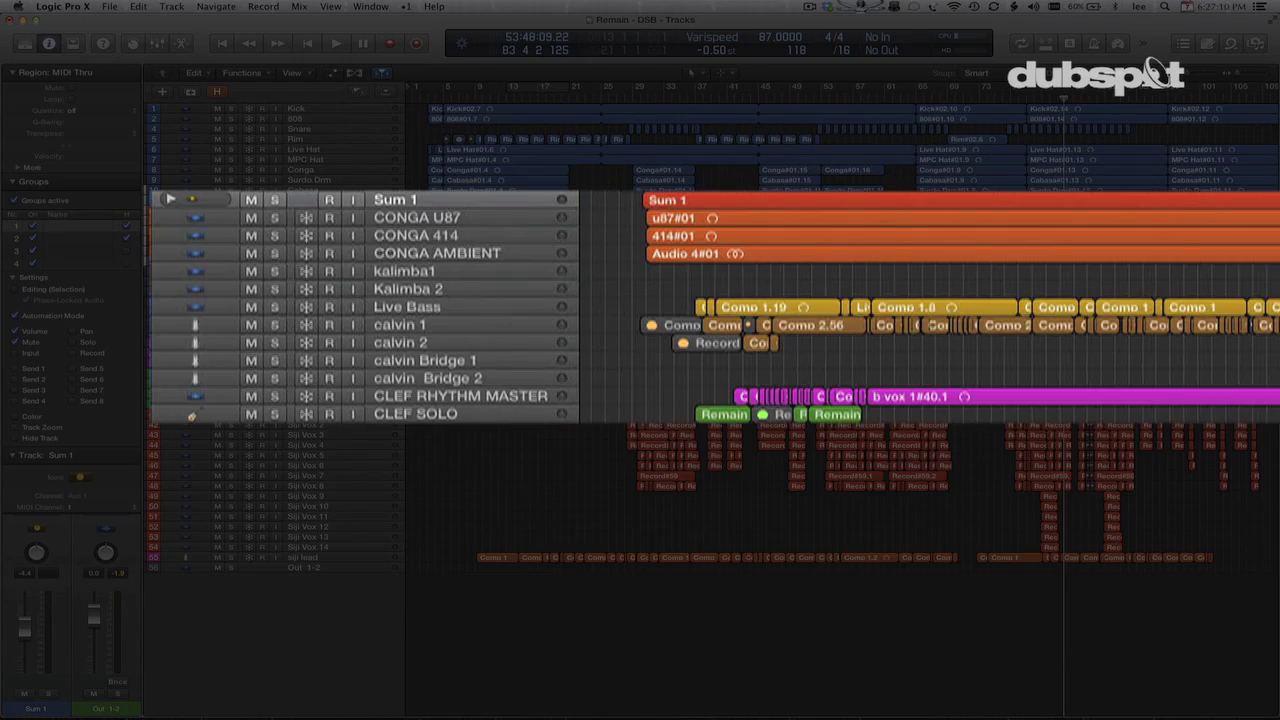
click(171, 203)
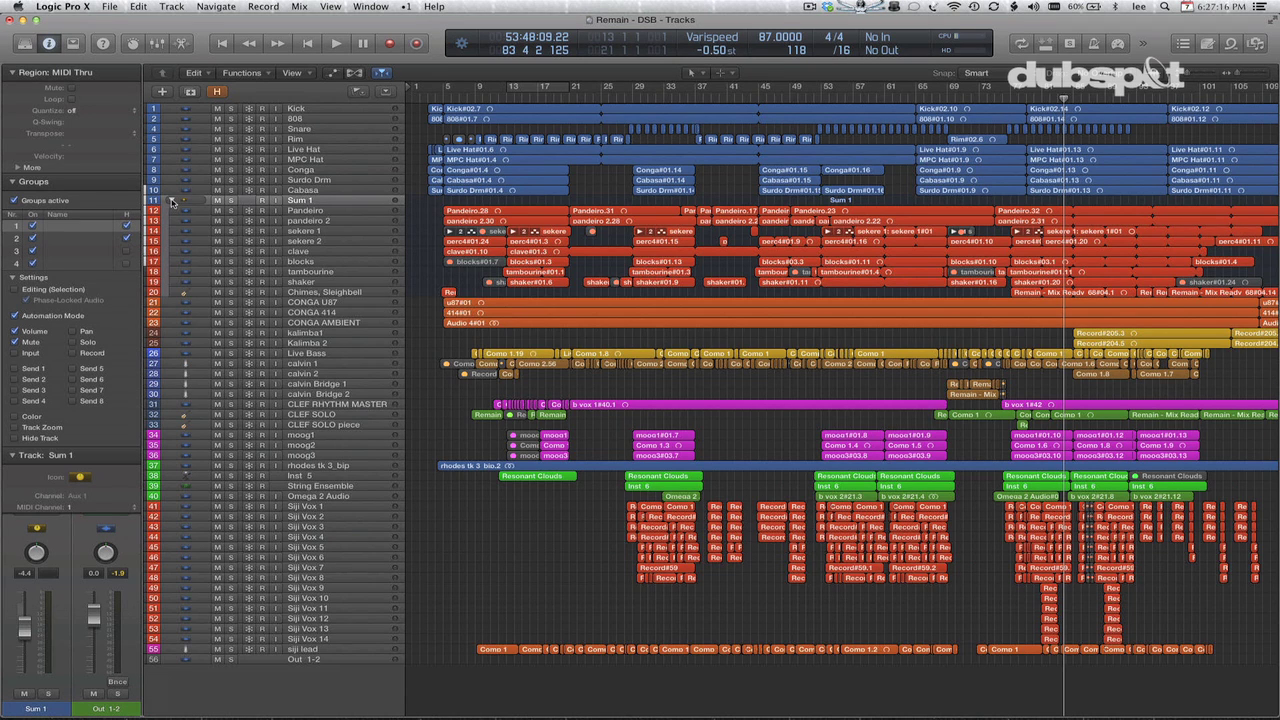
click(171, 202)
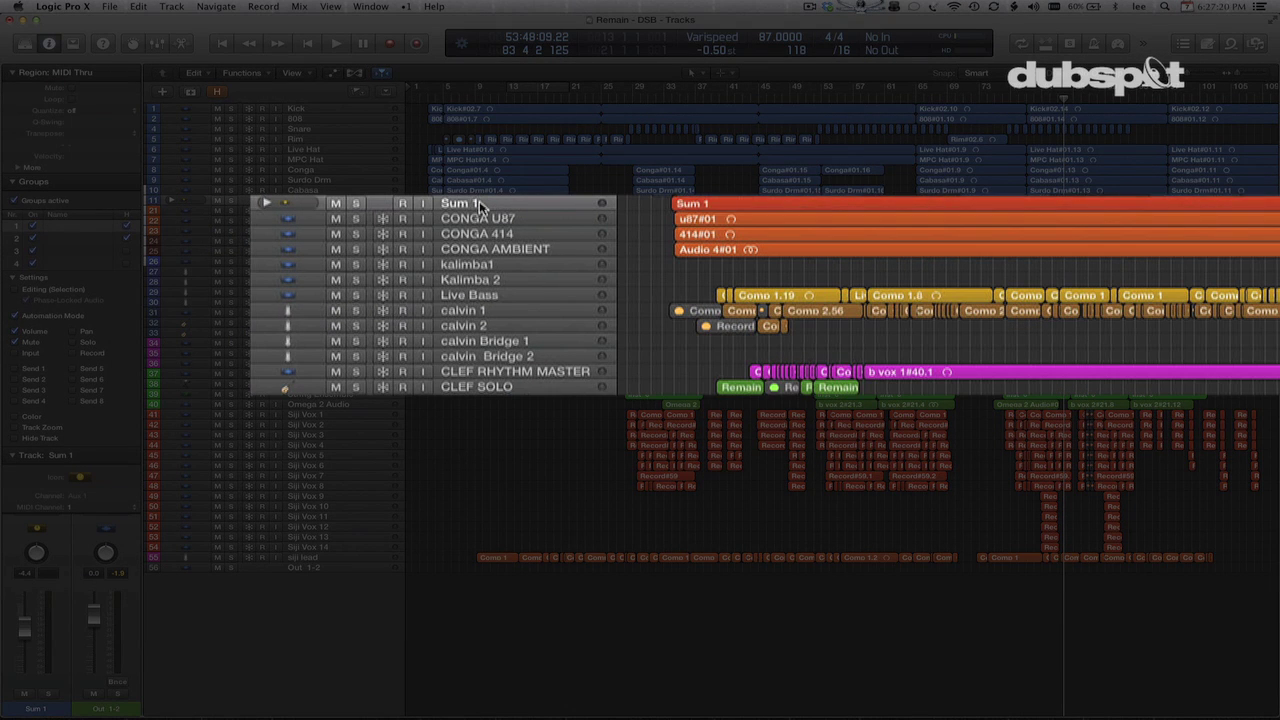
Rename the new percussion summing stack as Percussion Stack.
double_click(314, 200)
text(Per)
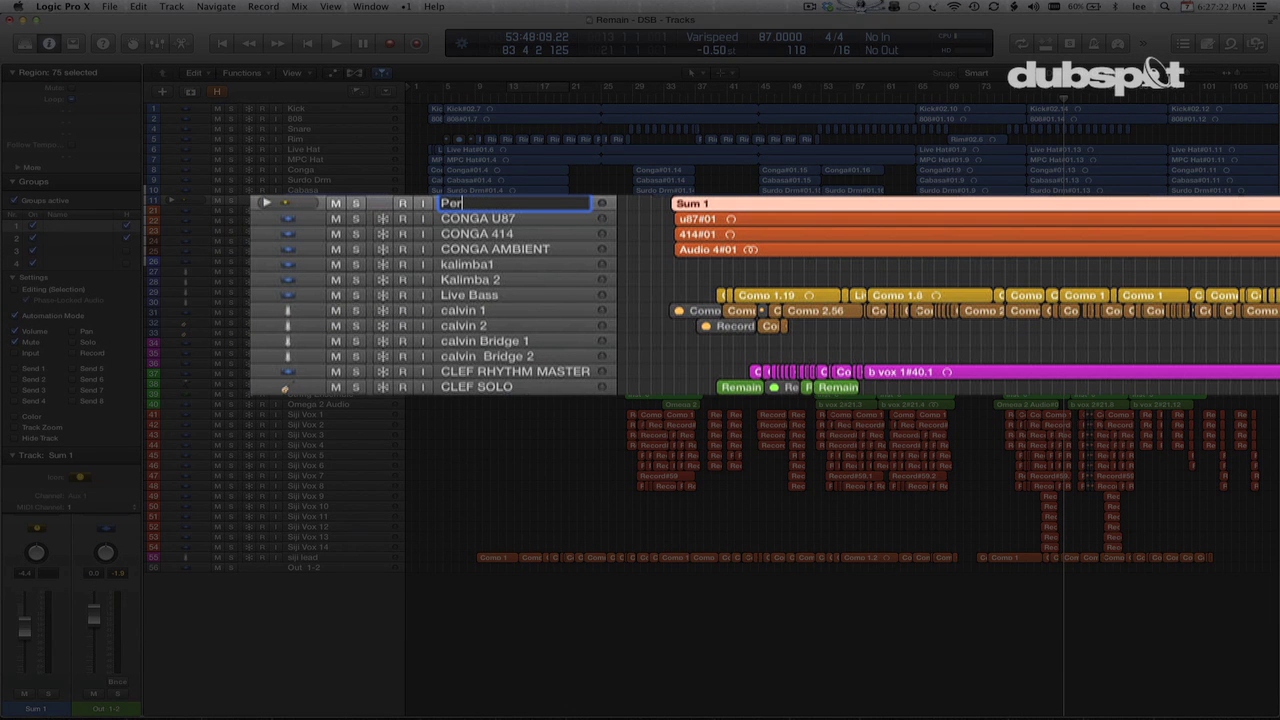
text(cussion Stack)
key(Return)
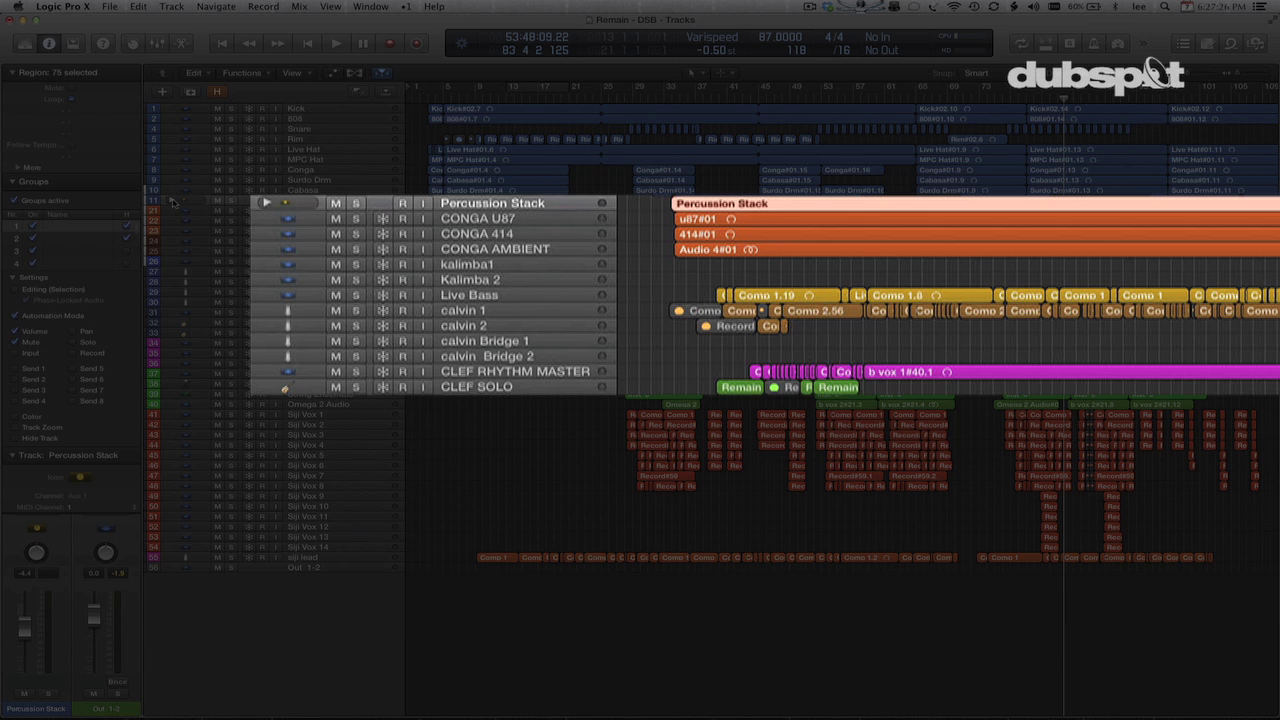
Expand the Percussion Stack and examine the channel strip routing and effects of its subtracks and of the stack itself.
click(172, 200)
click(172, 200)
click(172, 200)
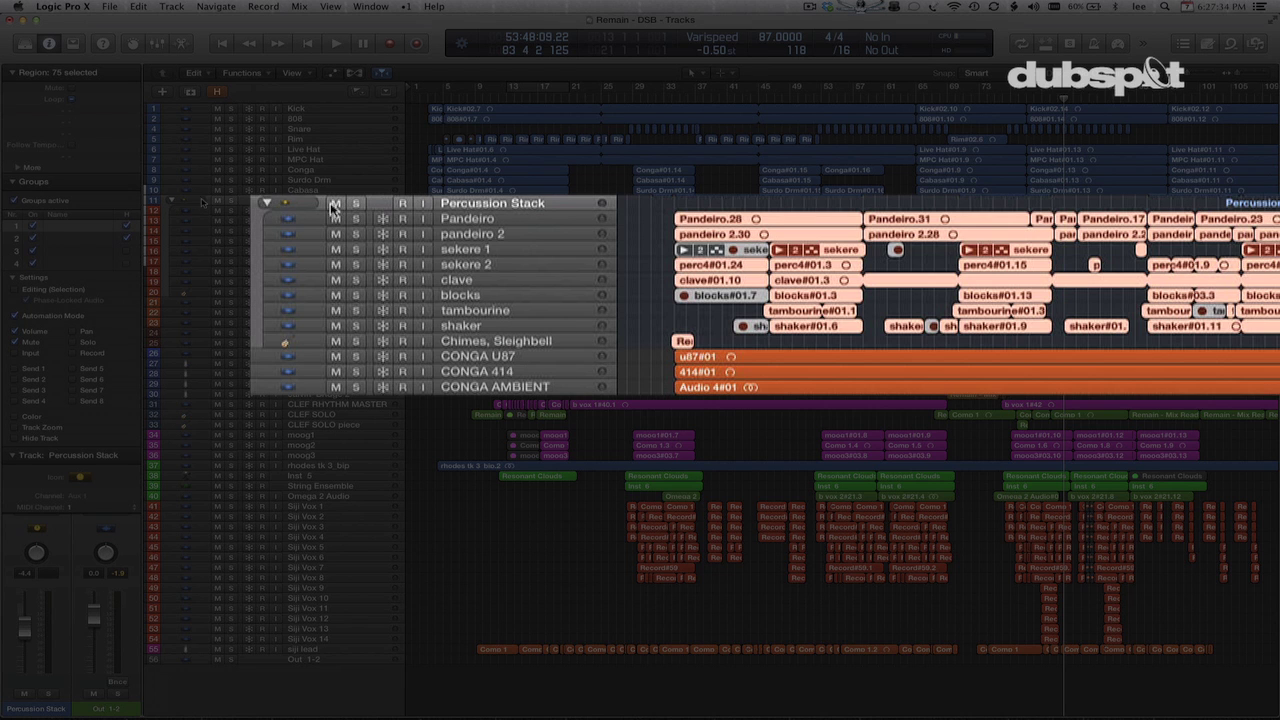
click(458, 220)
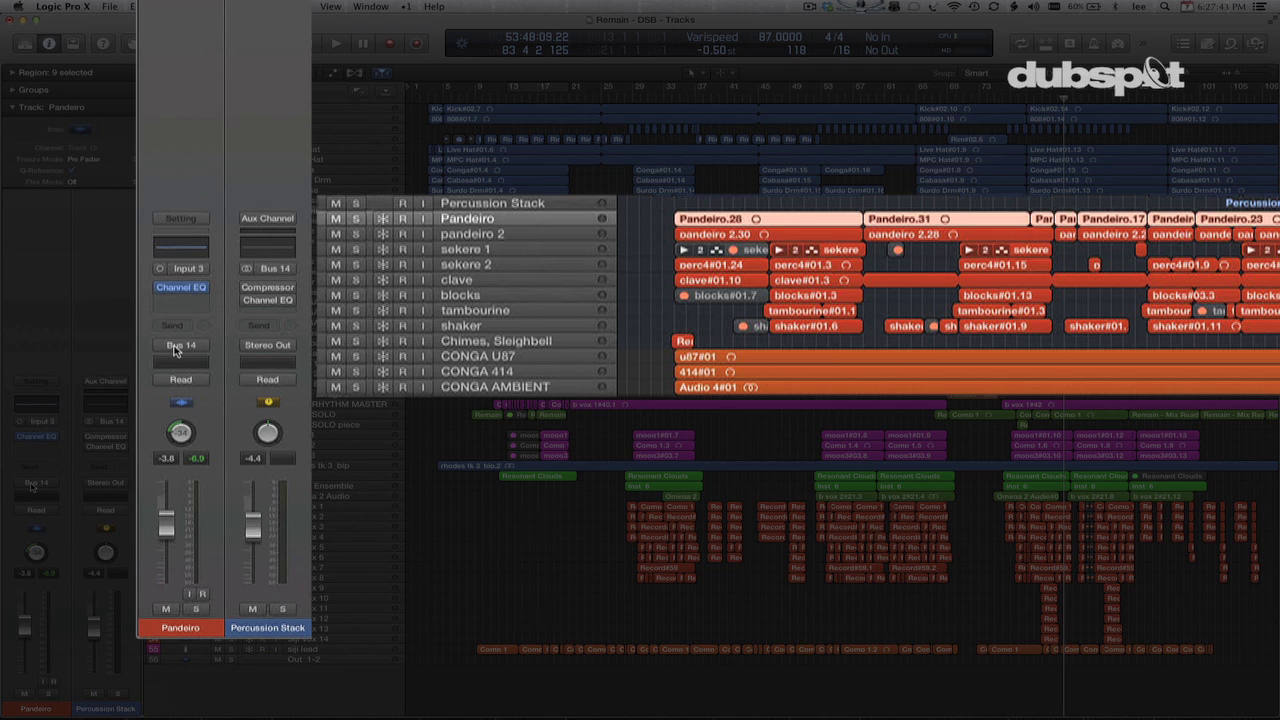
key(Down)
key(Down)
key(Down)
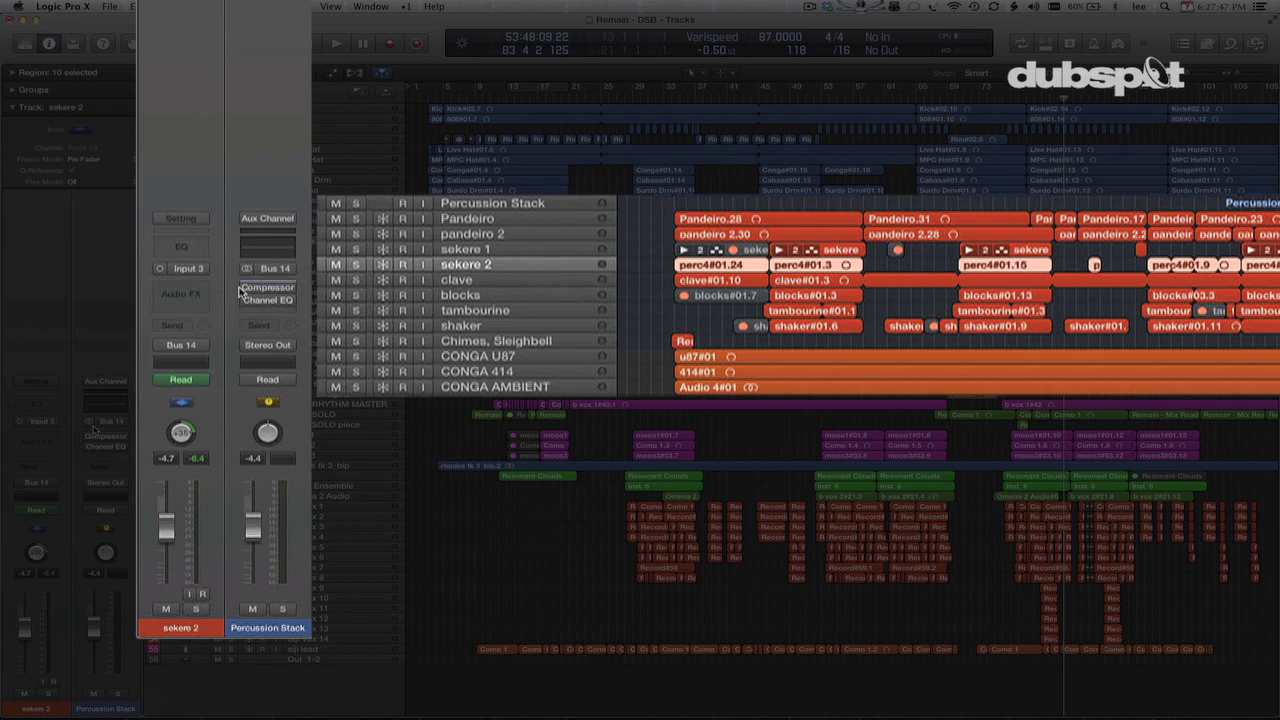
click(478, 205)
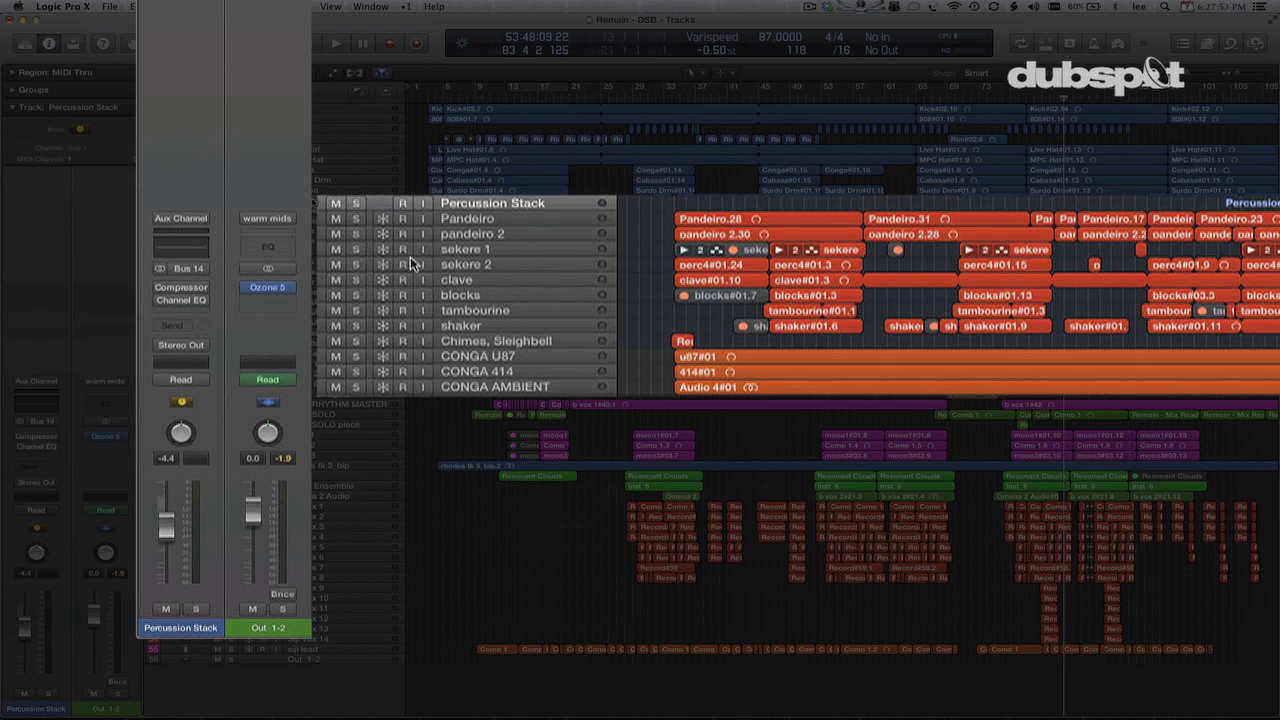
mouse_move(200, 287)
Examine the channel strip inserts, sends and outputs of Siji Vox 1 and Siji Vox 2.
key(h)
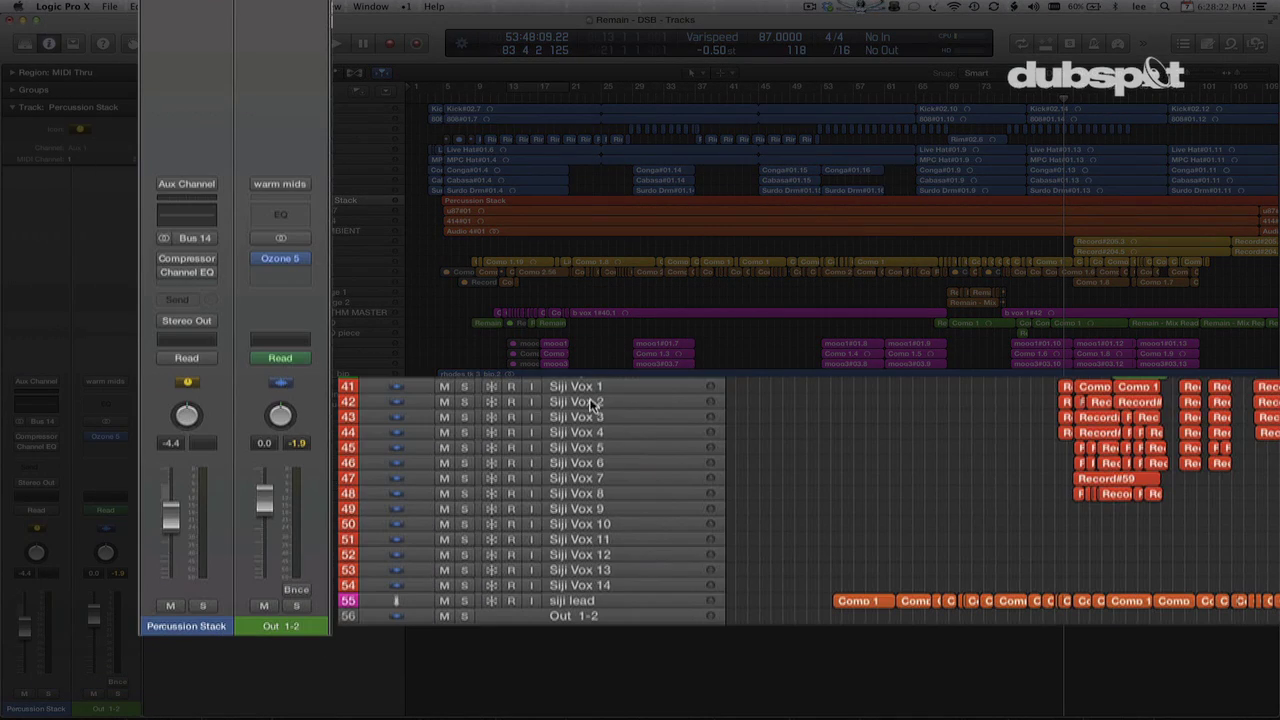
click(592, 392)
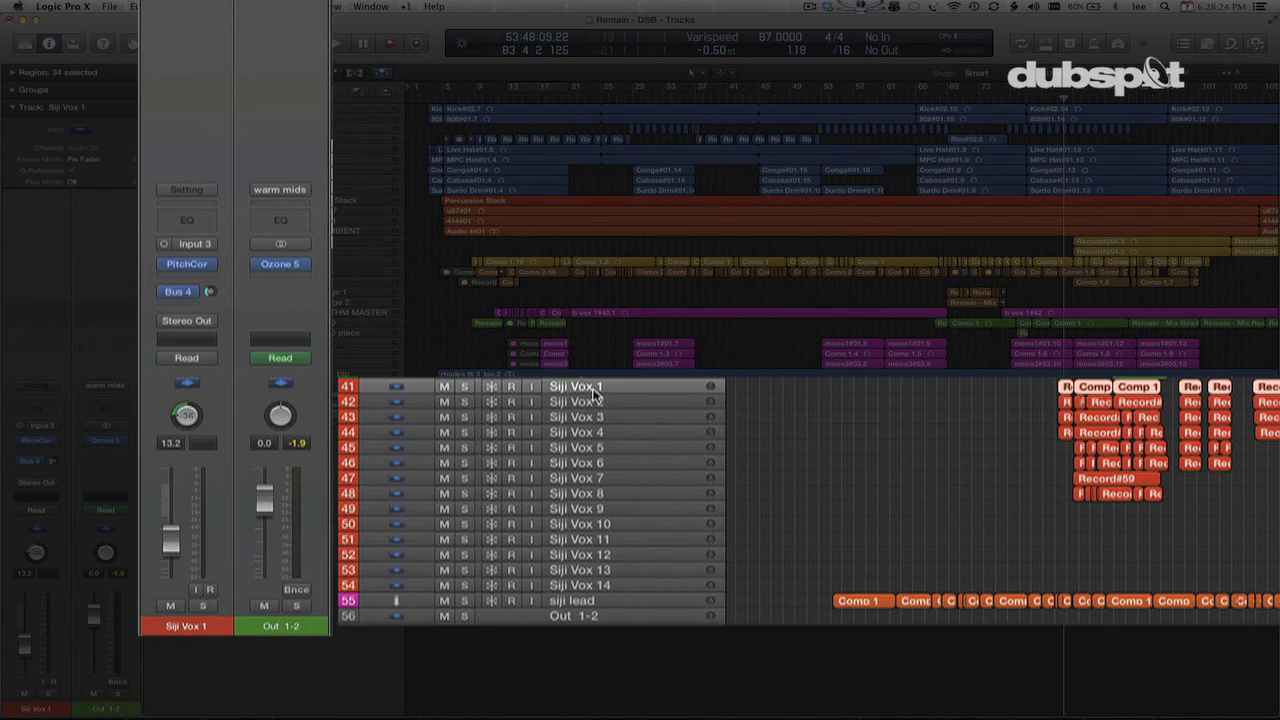
click(595, 403)
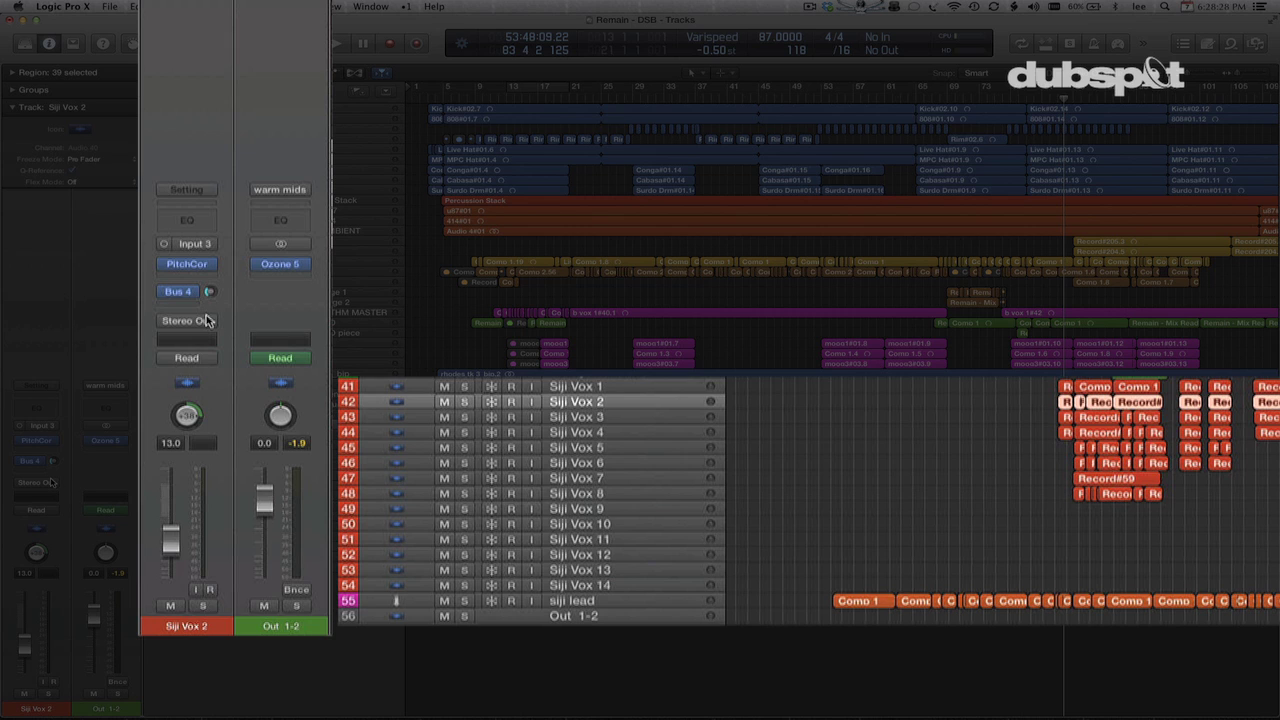
Create a Summing Stack from the vocal tracks Siji Vox 1 through Siji Vox 14.
click(580, 392)
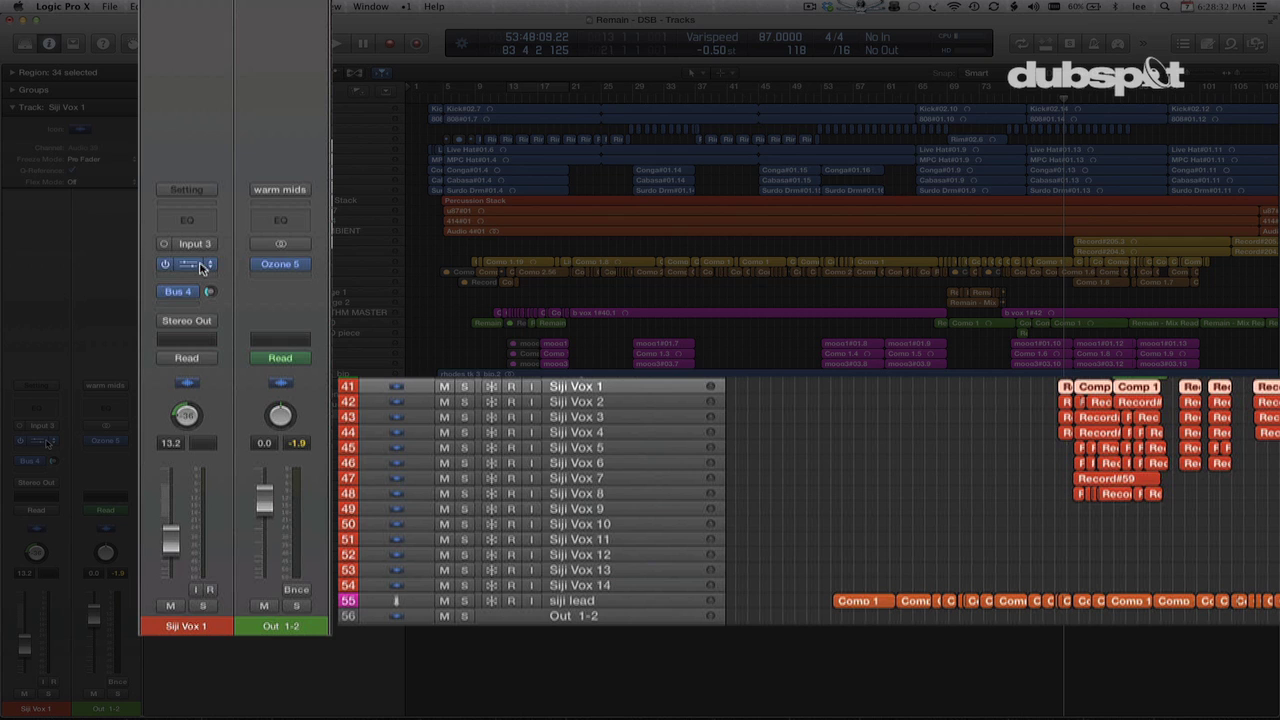
shift+click(629, 590)
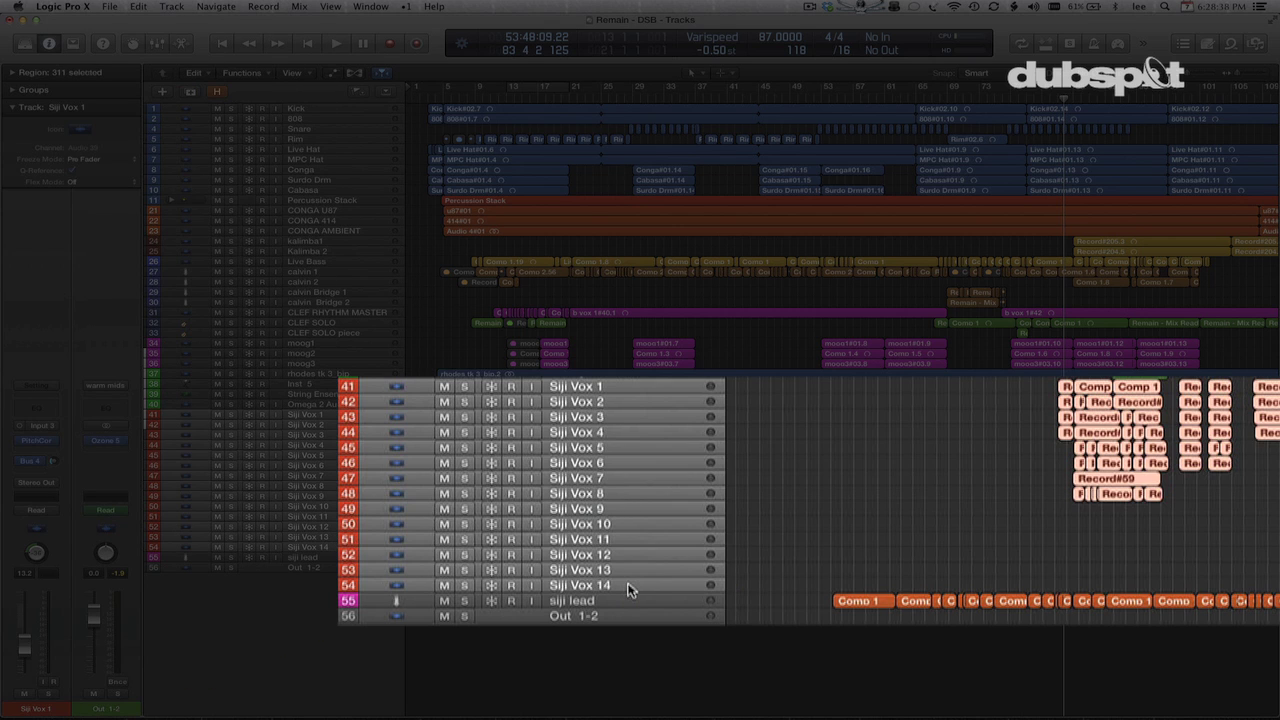
right_click(638, 407)
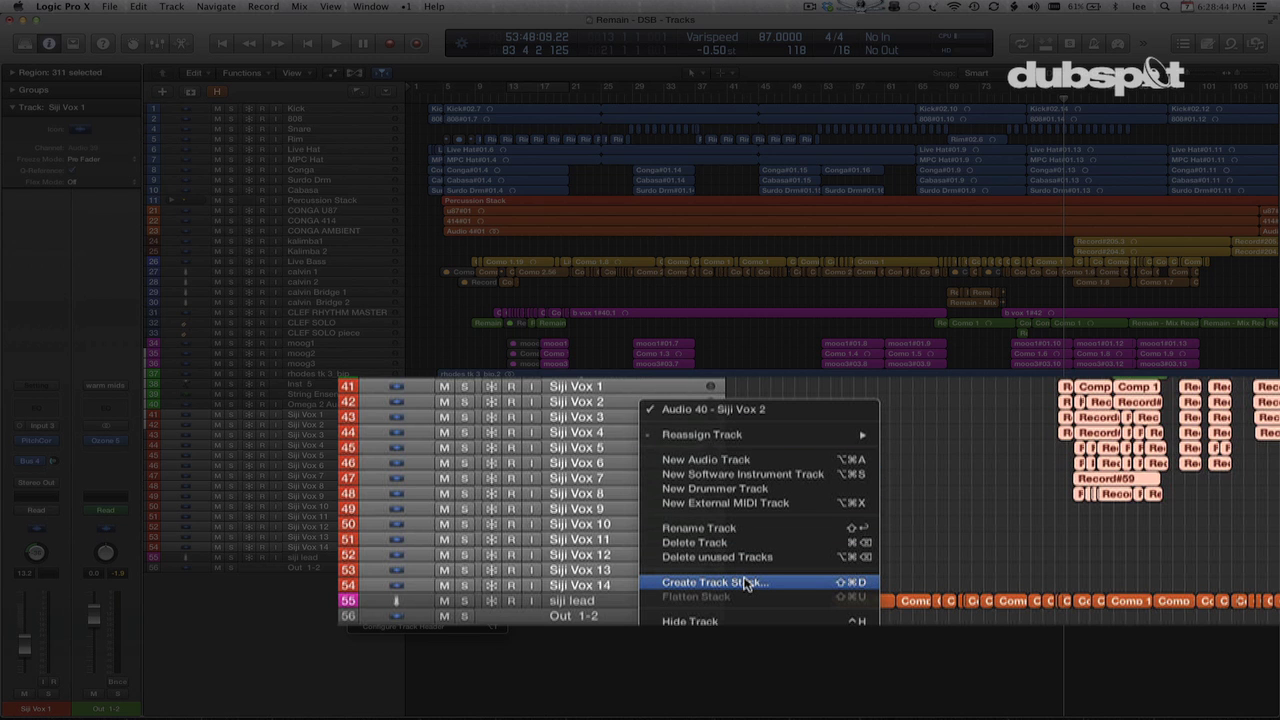
click(745, 583)
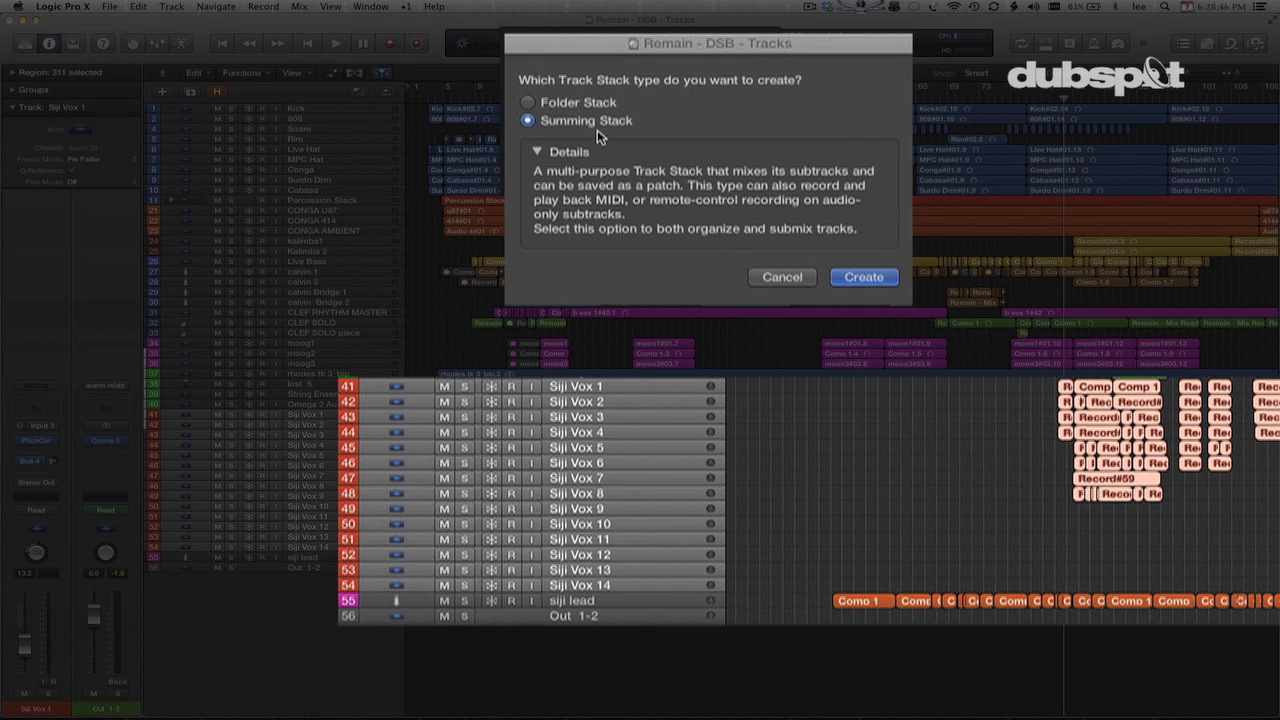
click(864, 278)
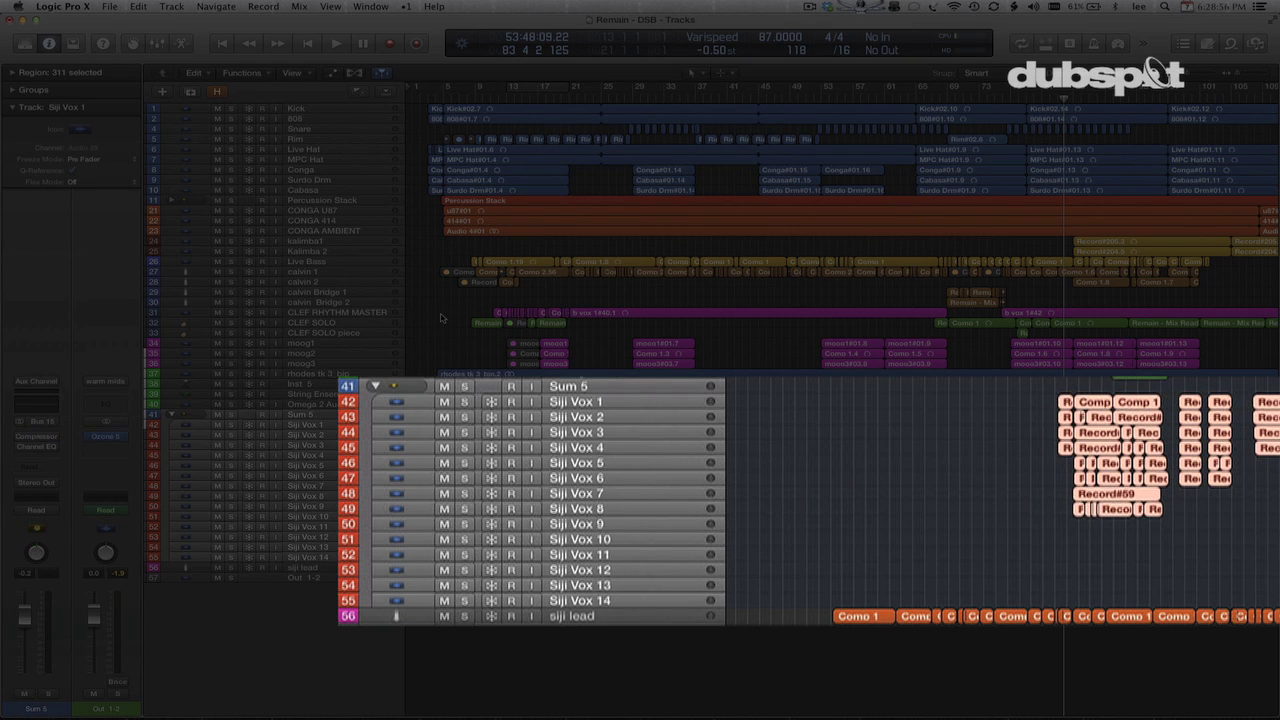
Rename the new summing stack of the Siji Vox tracks as BG VOX STACK.
double_click(583, 387)
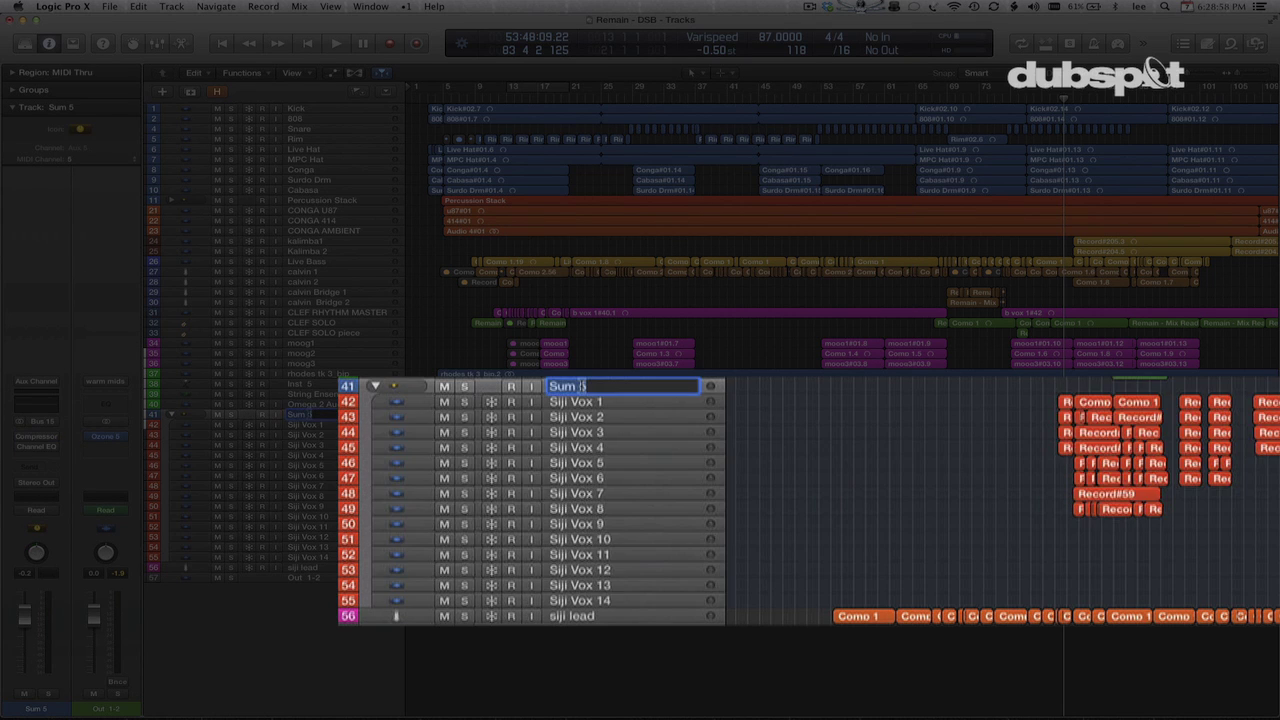
text(BG VOX STA)
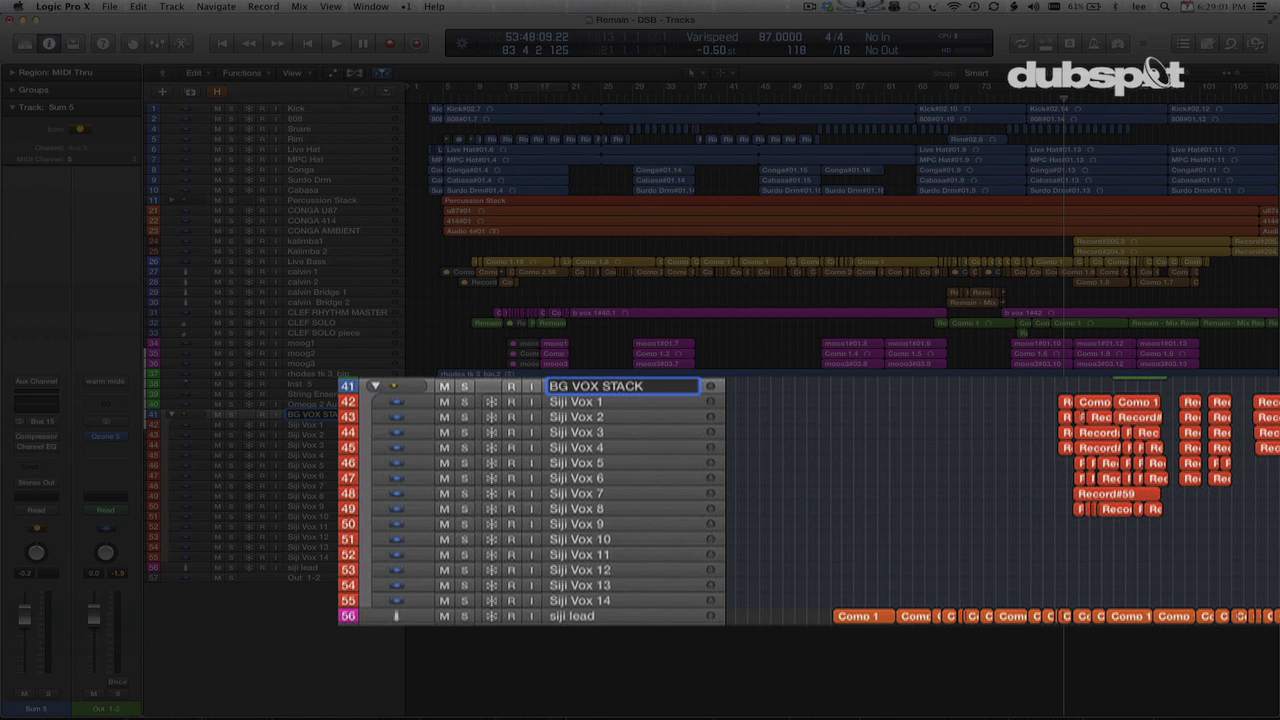
text(CK)
key(Return)
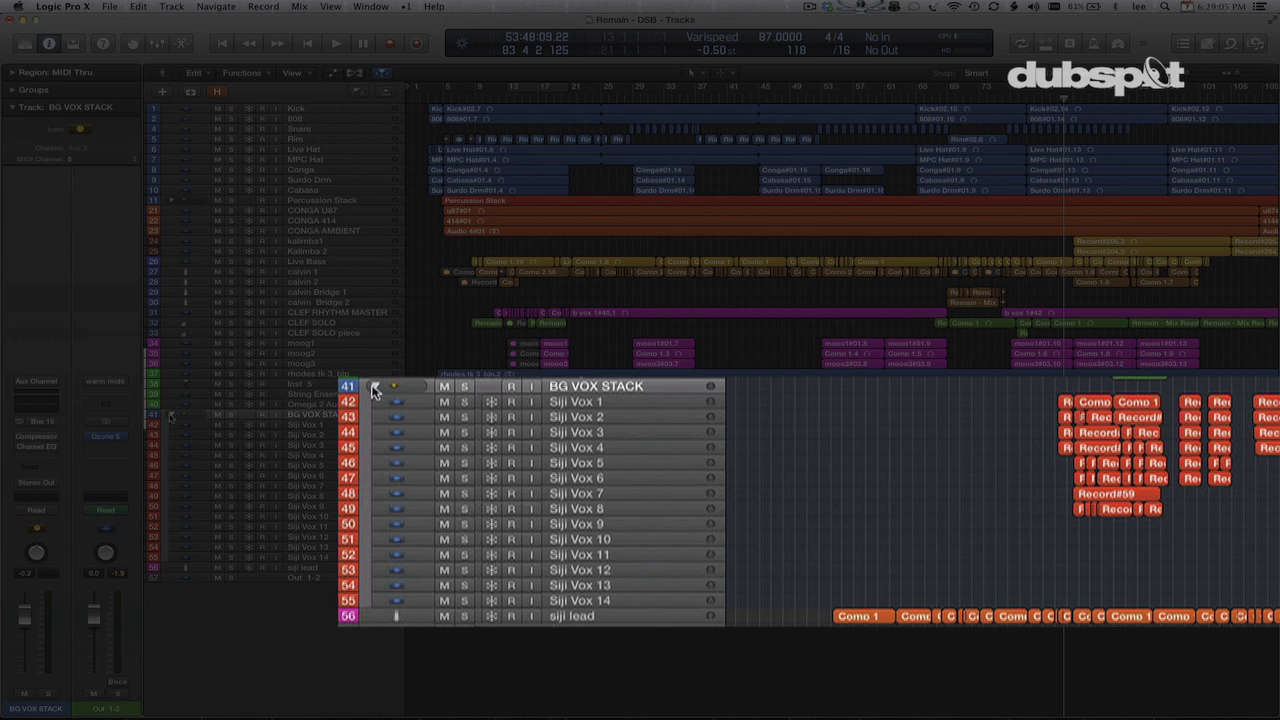
Collapse BG VOX STACK, briefly reopening it to check its Siji Vox subtracks before closing it again.
click(373, 387)
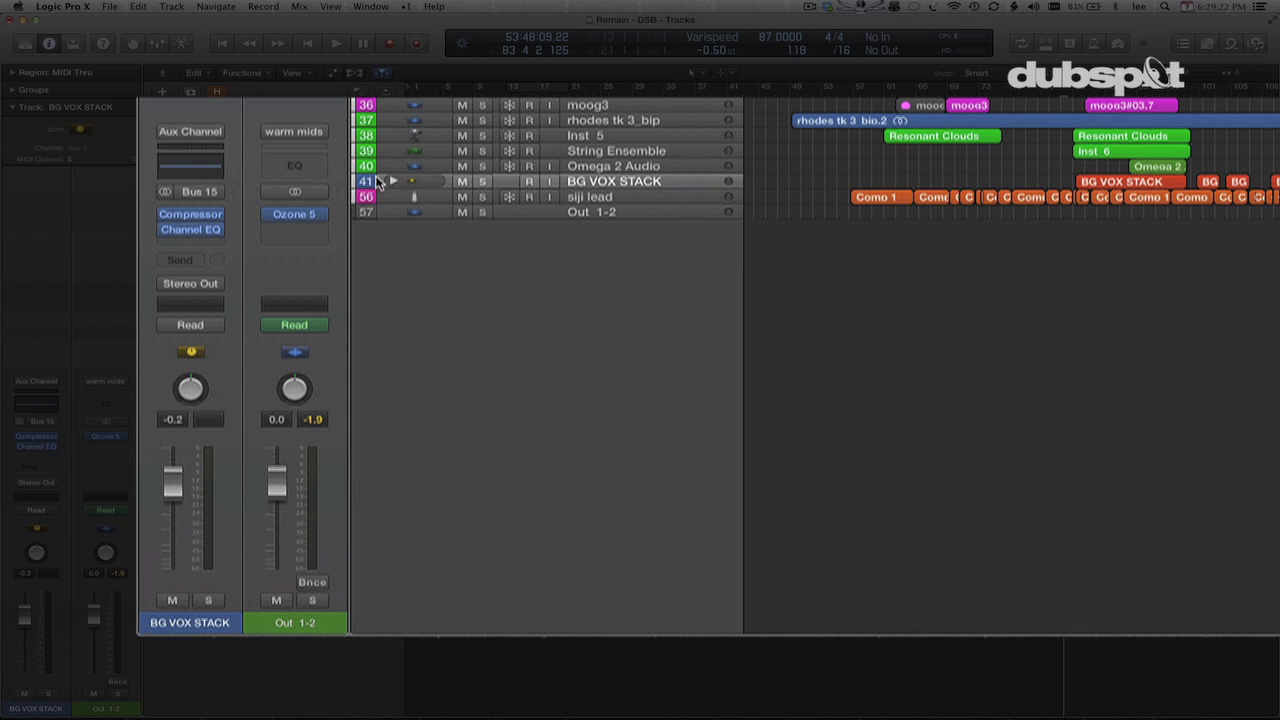
click(370, 182)
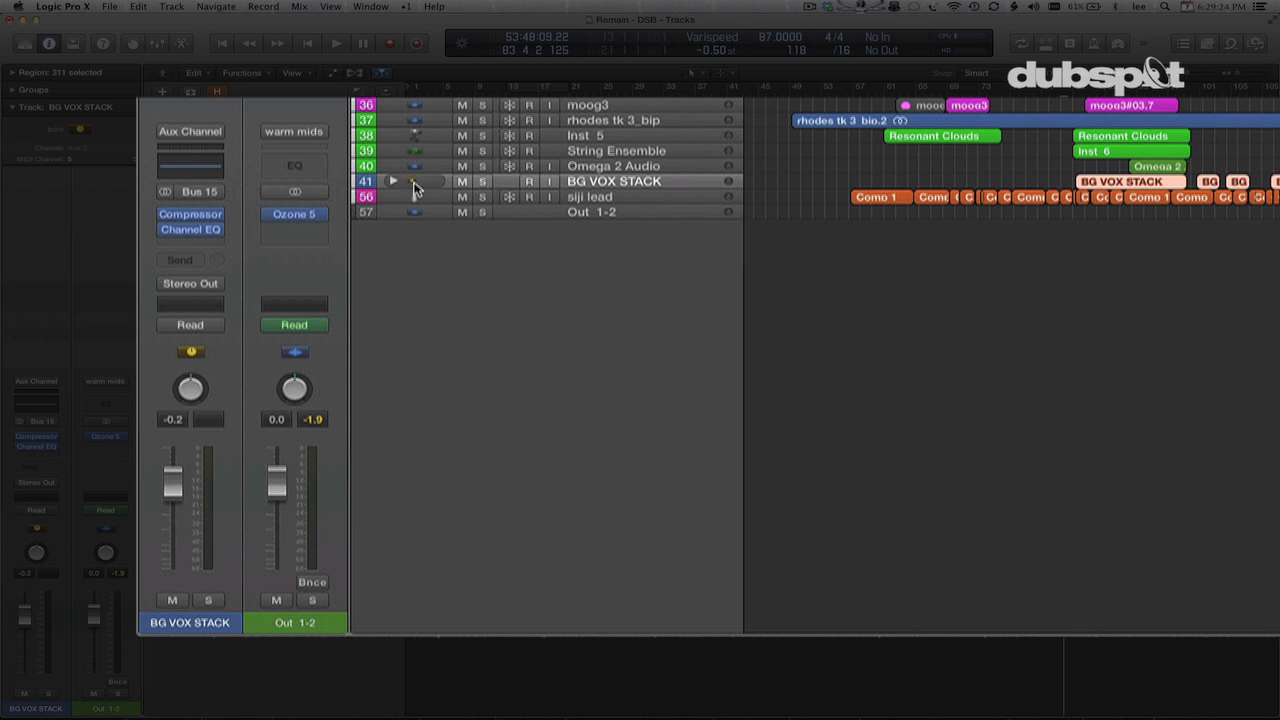
click(394, 182)
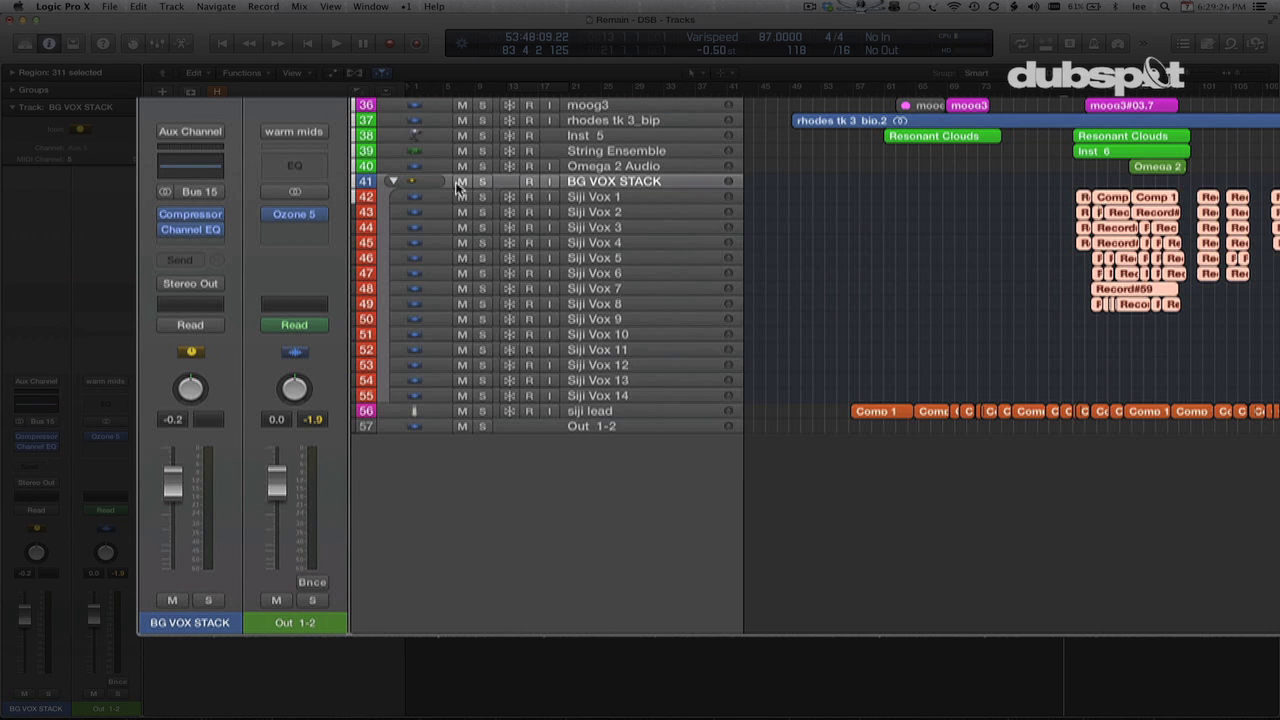
click(393, 182)
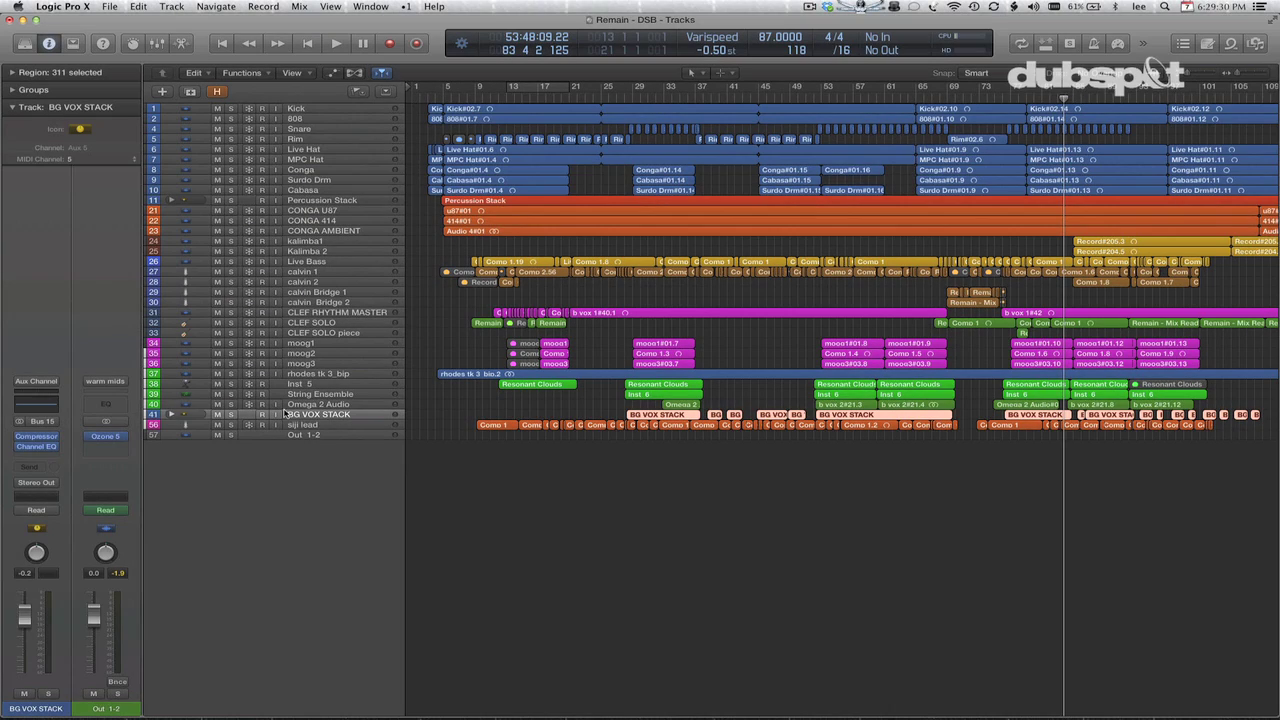
Select the tracks moog1, moog2 and moog3 and audition them soloed from bar 79.
key(super+Down)
key(super+Down)
key(super+Down)
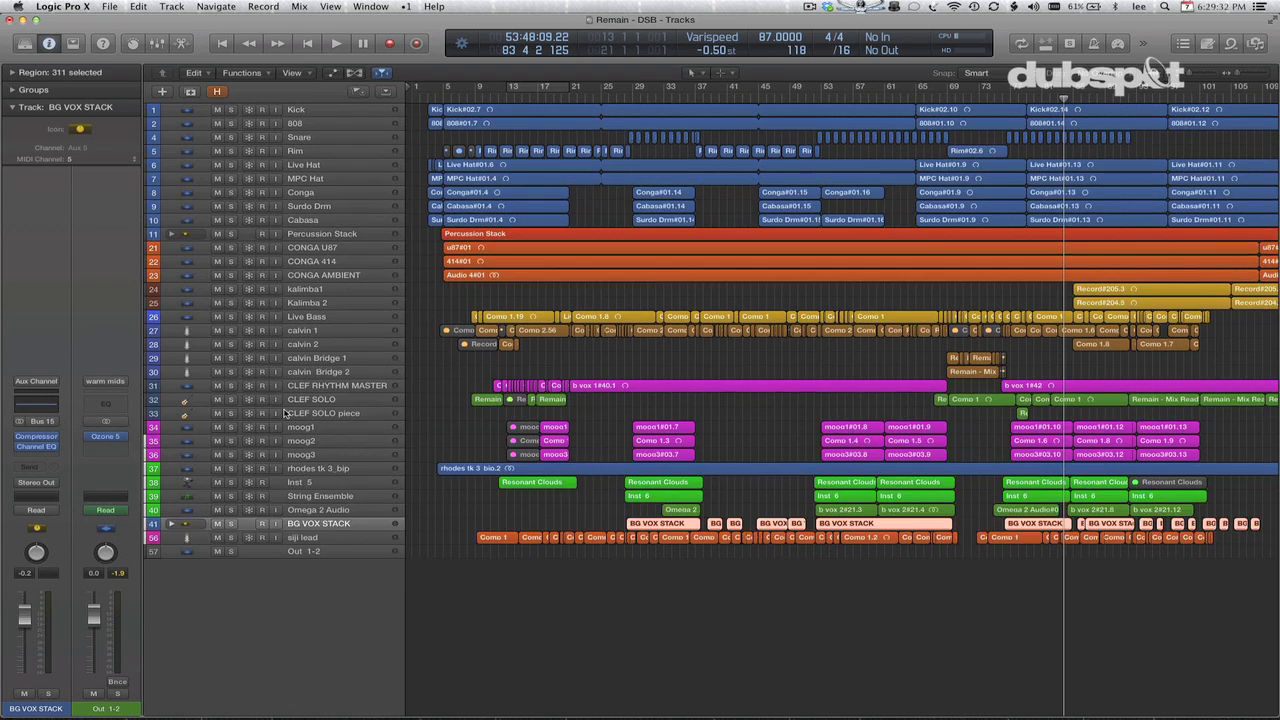
key(super+Down)
key(super+Down)
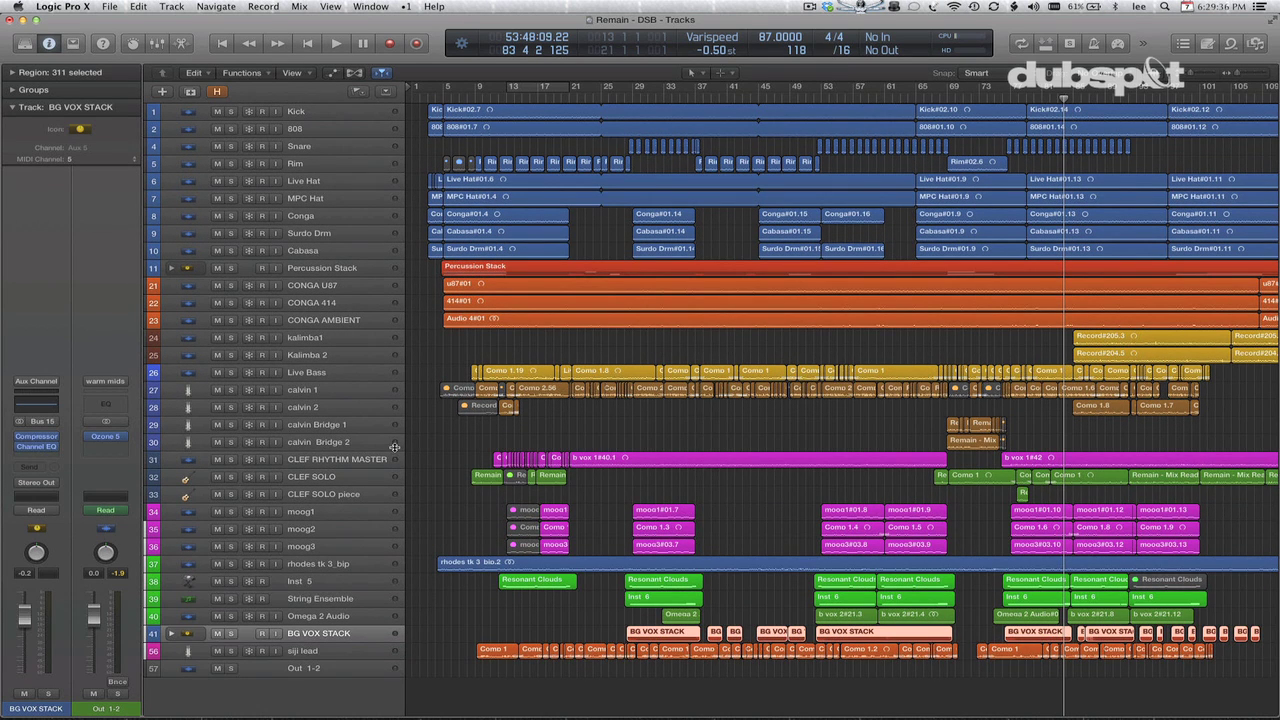
click(333, 513)
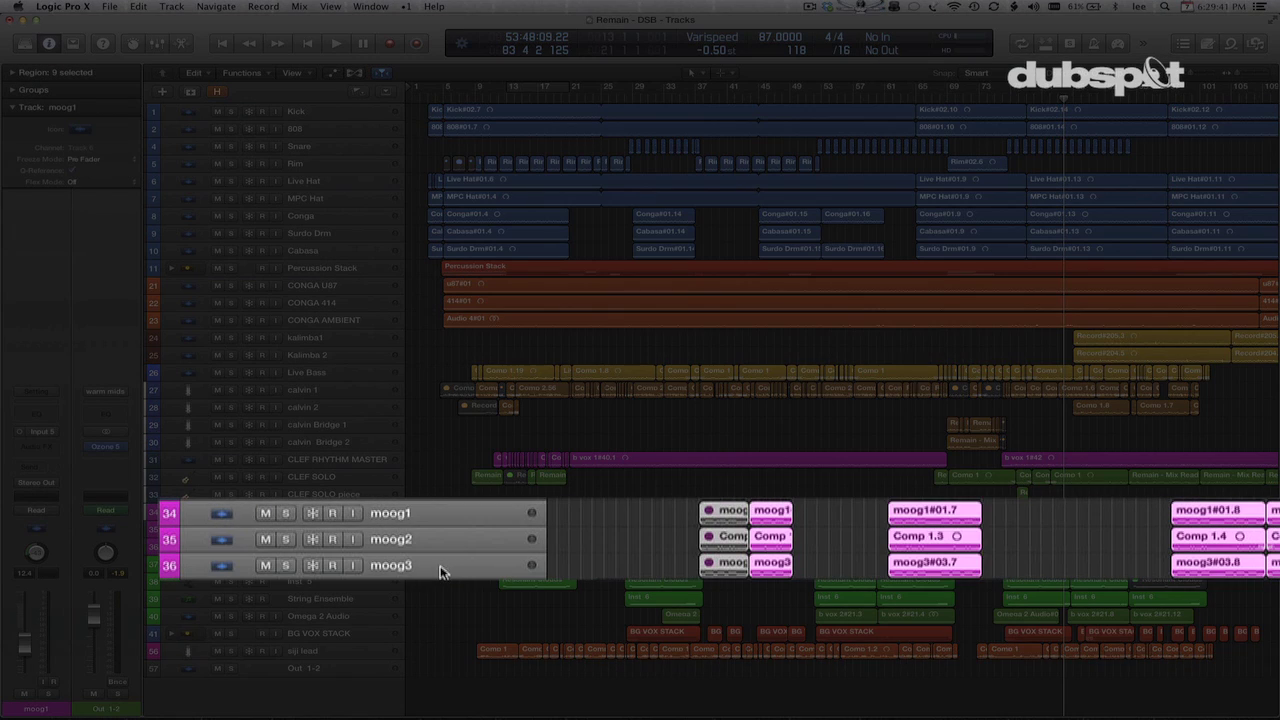
drag(284, 521, 287, 563)
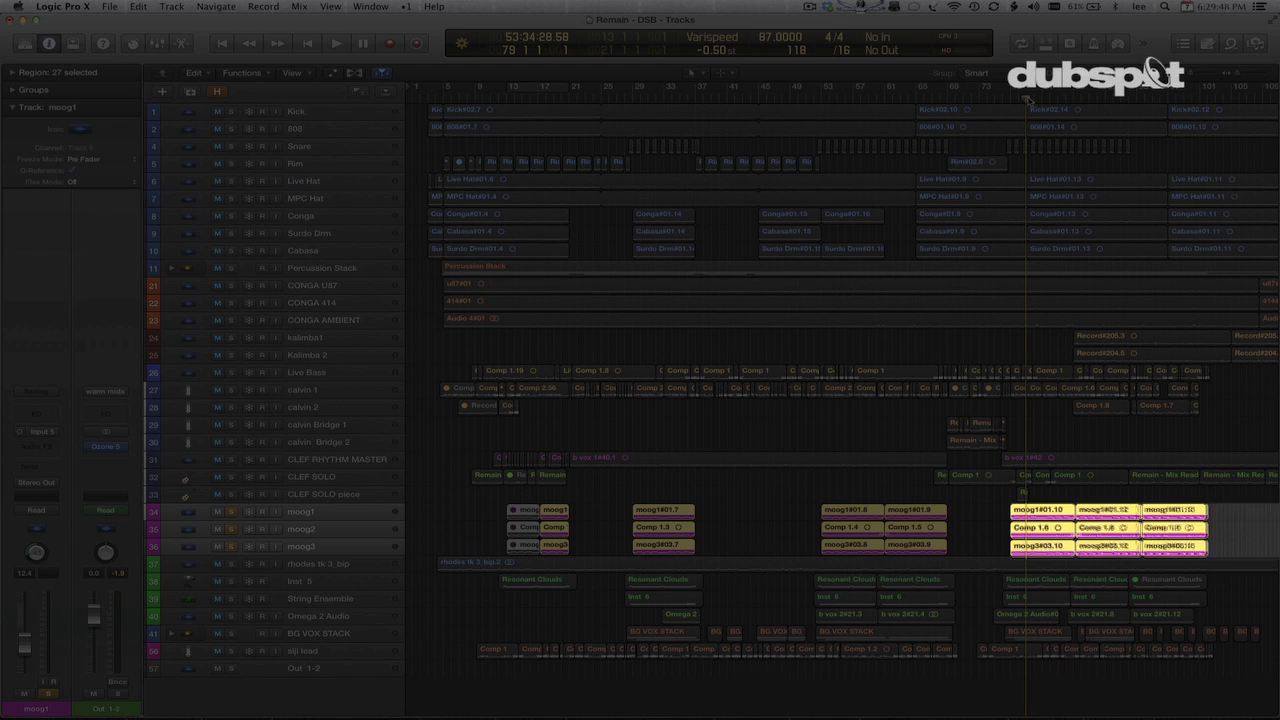
key(space)
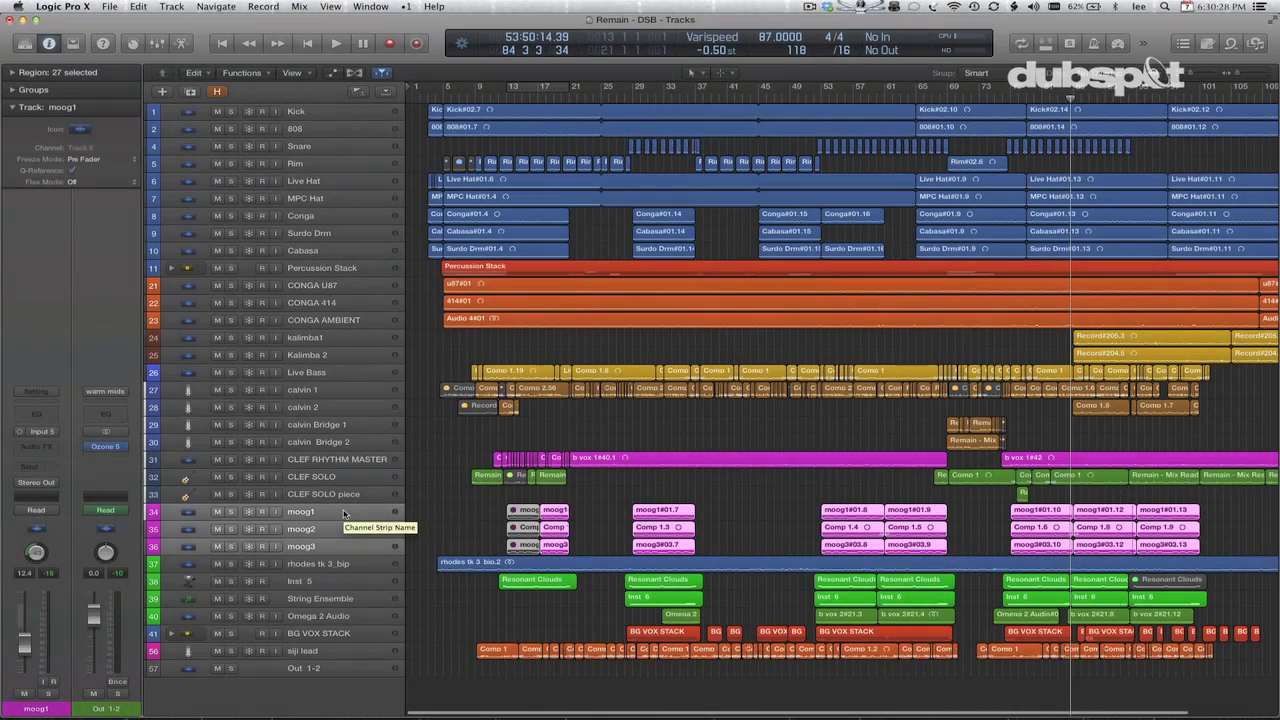
Create a Folder Stack from the tracks moog1, moog2 and moog3.
right_click(343, 513)
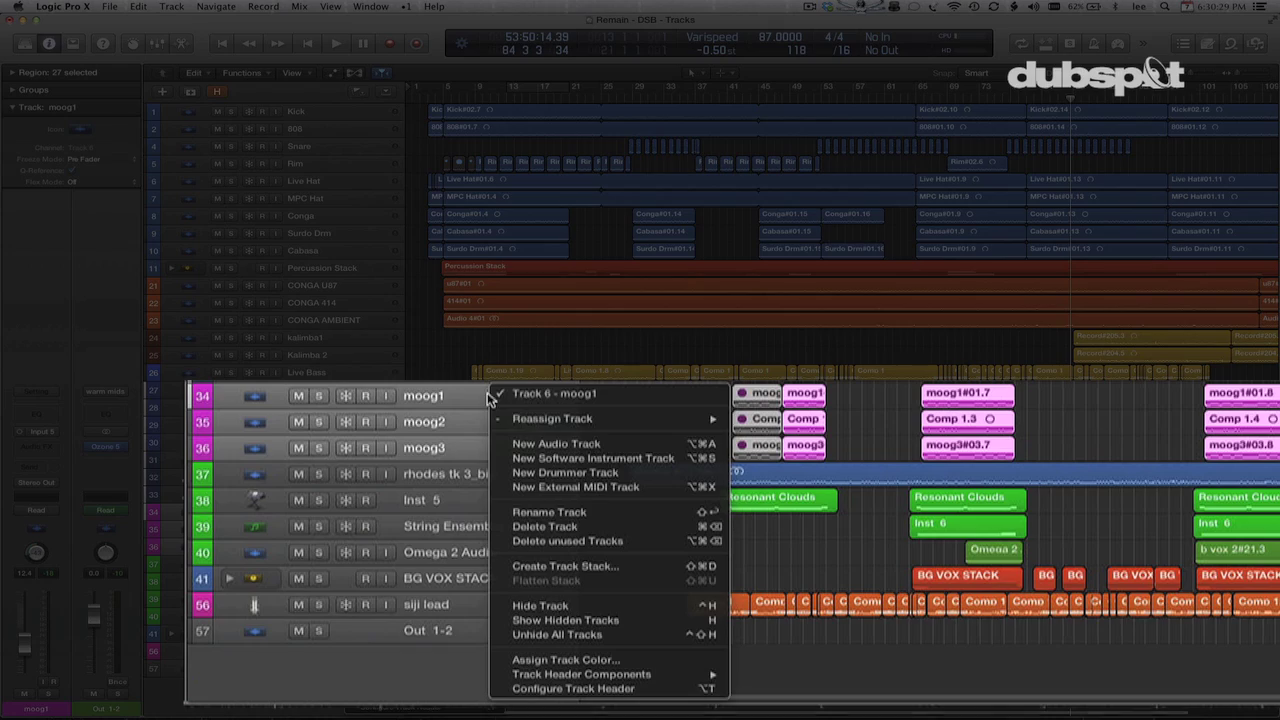
click(584, 568)
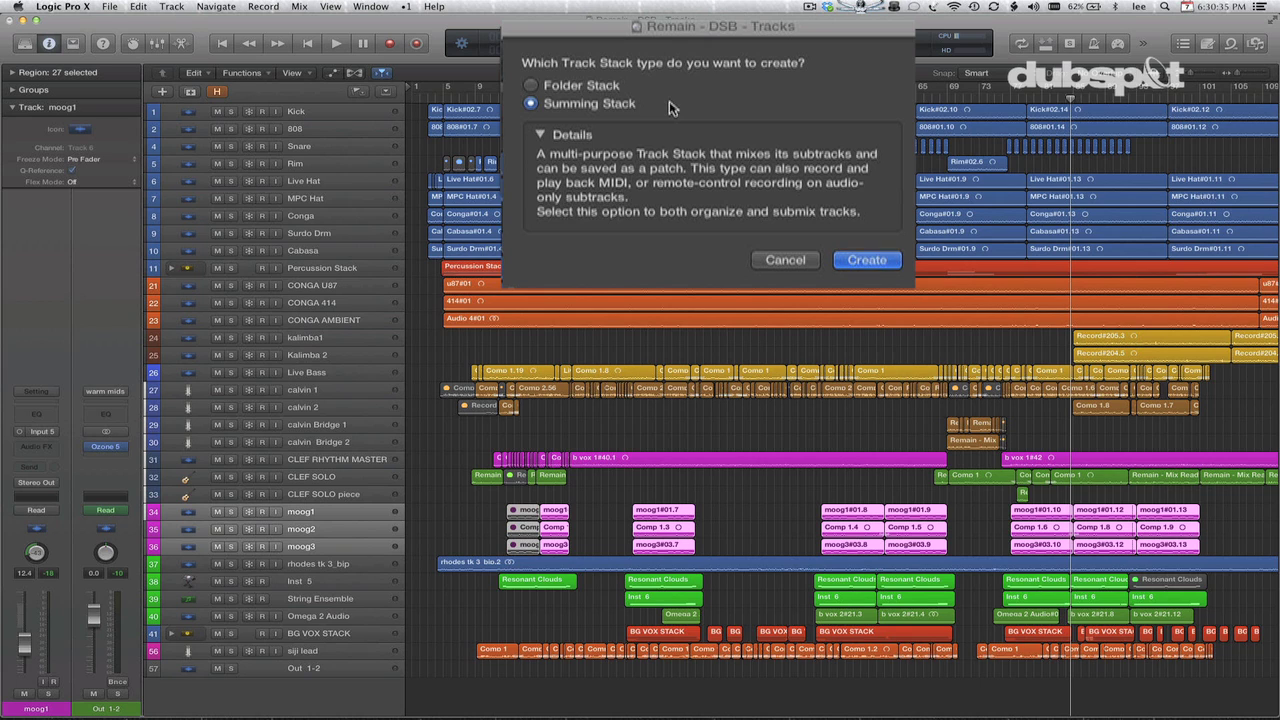
click(611, 87)
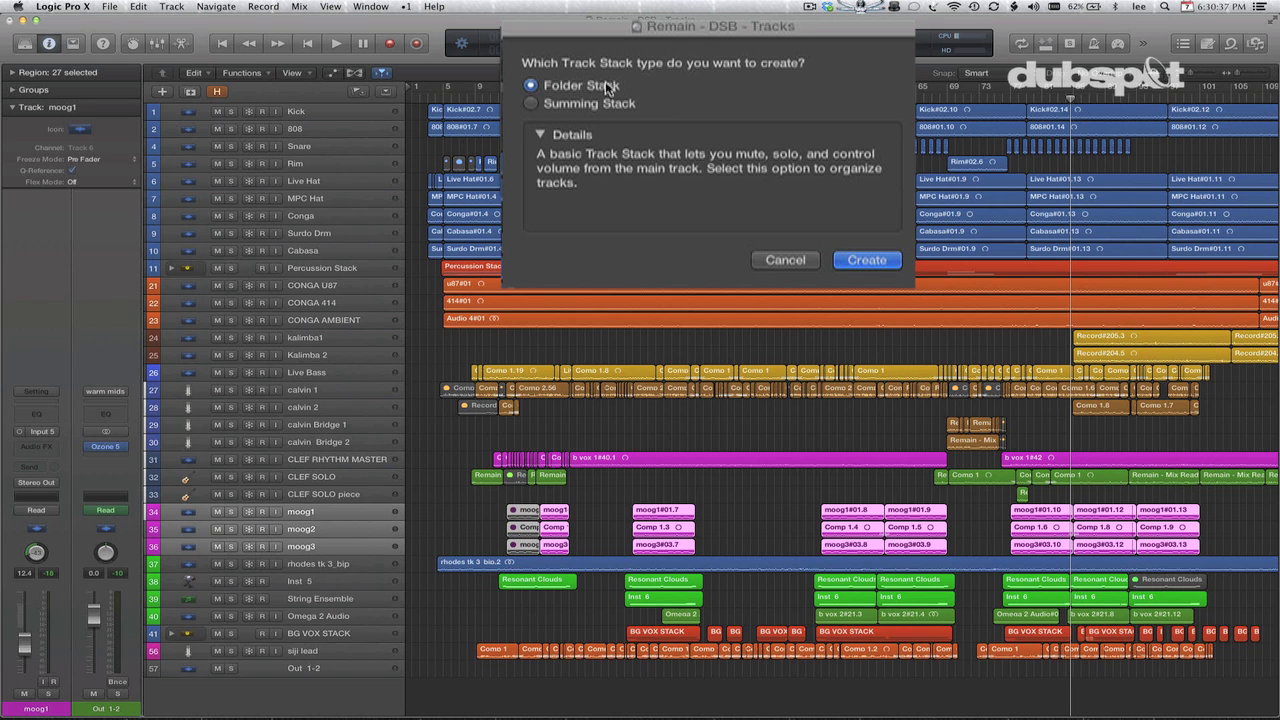
click(866, 259)
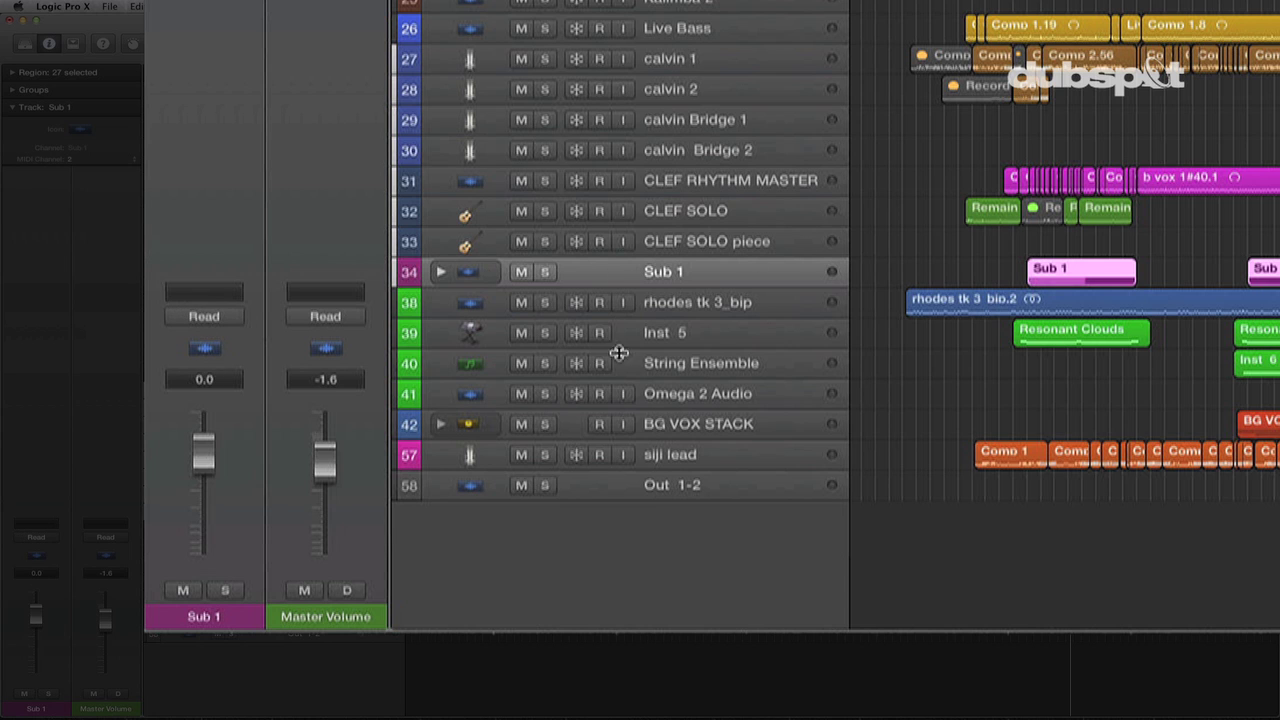
Rename the new folder stack of moog tracks as Moog Stack.
click(682, 424)
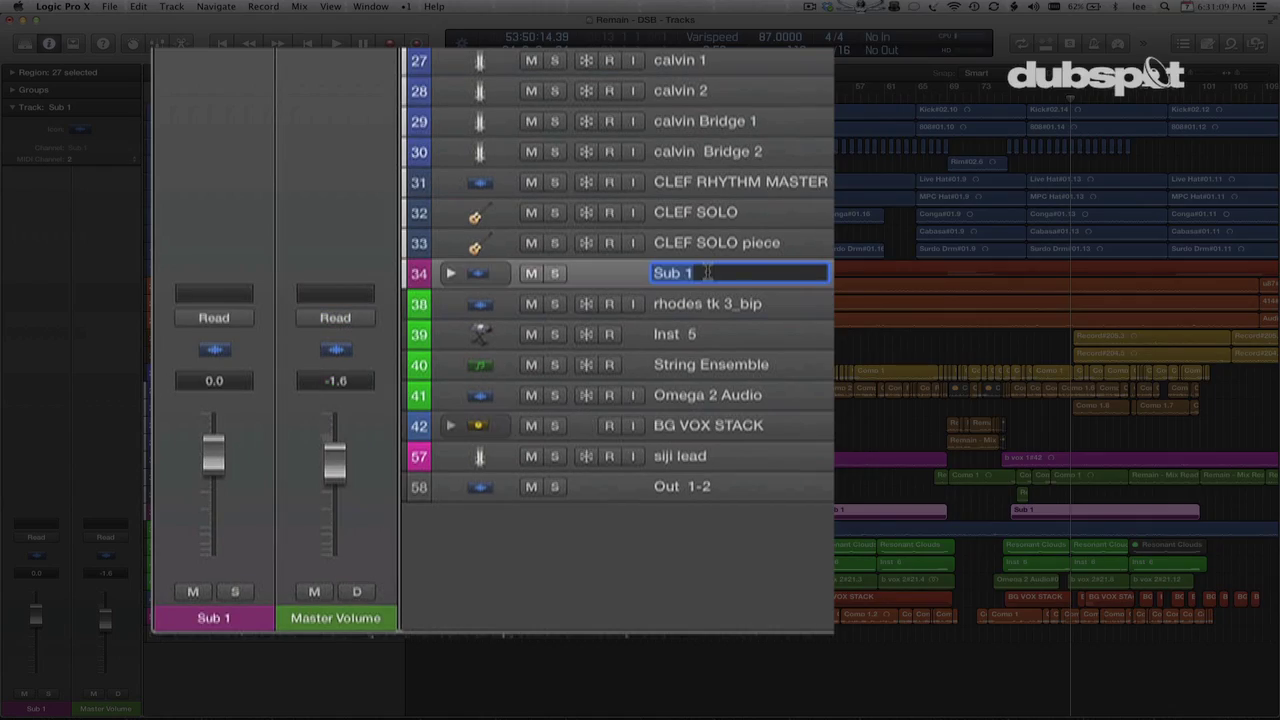
text(Moog Stack)
key(Return)
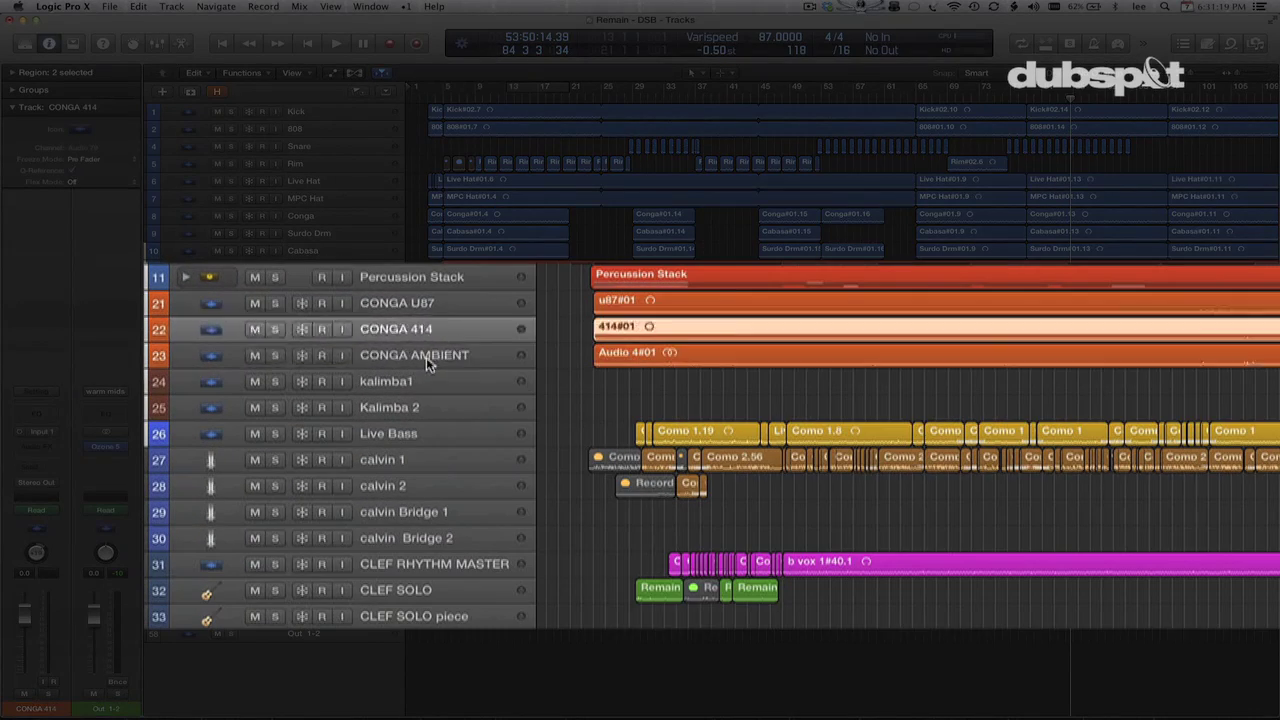
Create a Folder Stack from the tracks CONGA U87, CONGA 414 and CONGA AMBIENT.
click(322, 320)
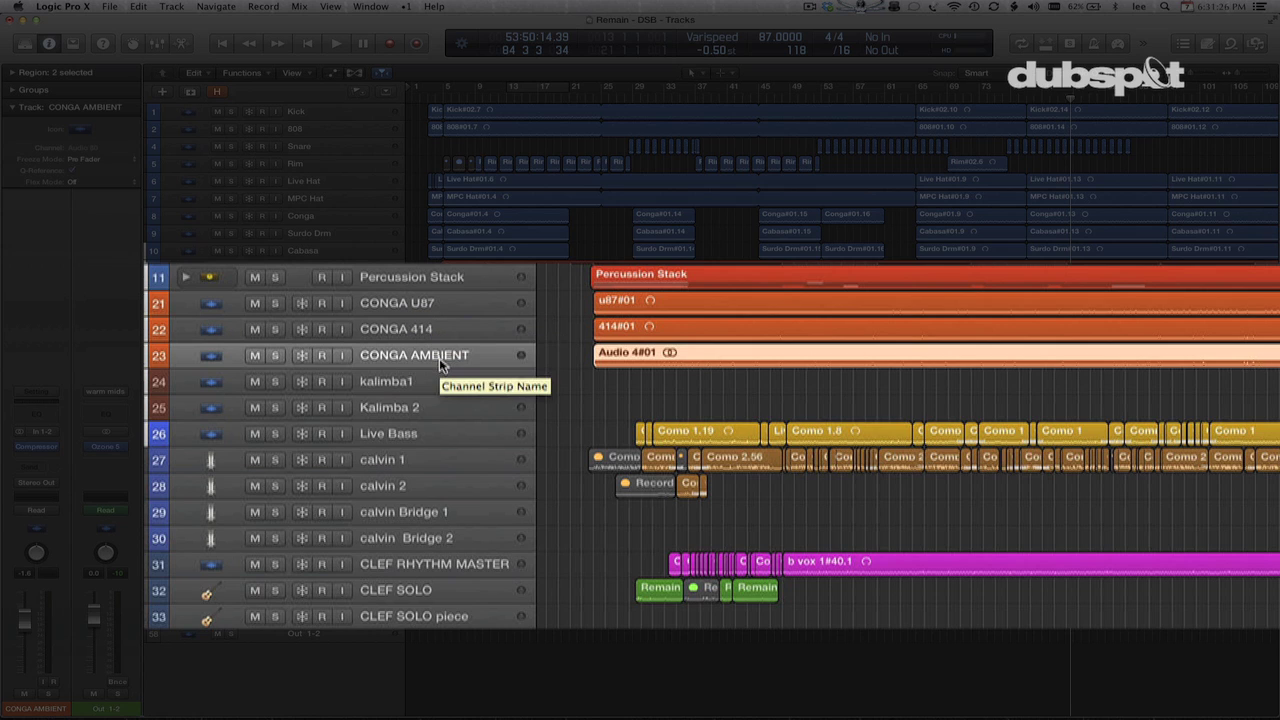
shift+click(437, 305)
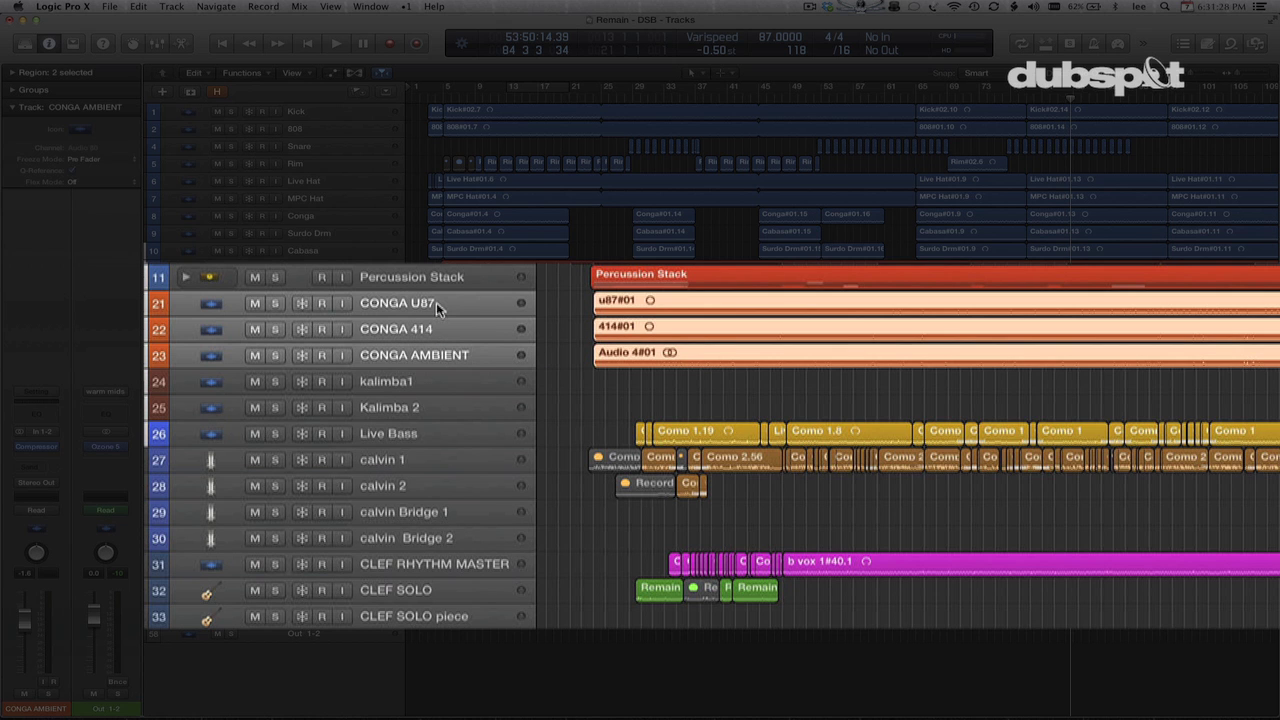
right_click(437, 307)
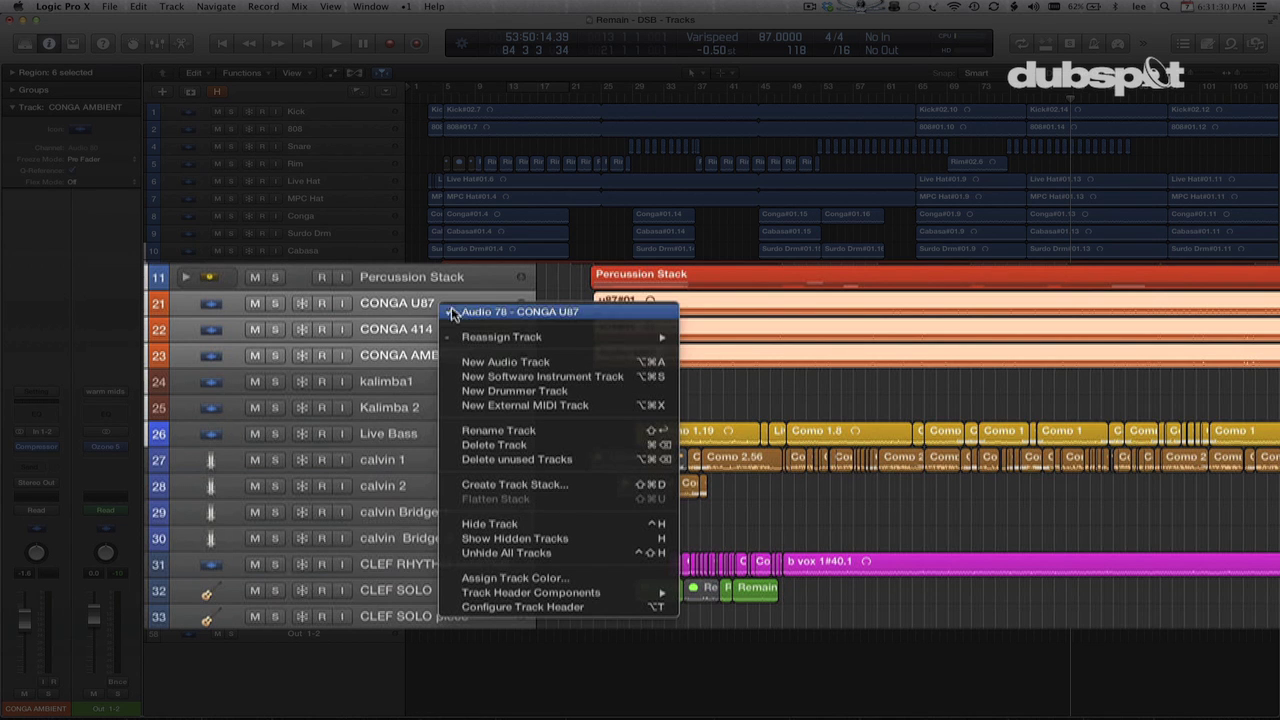
click(514, 486)
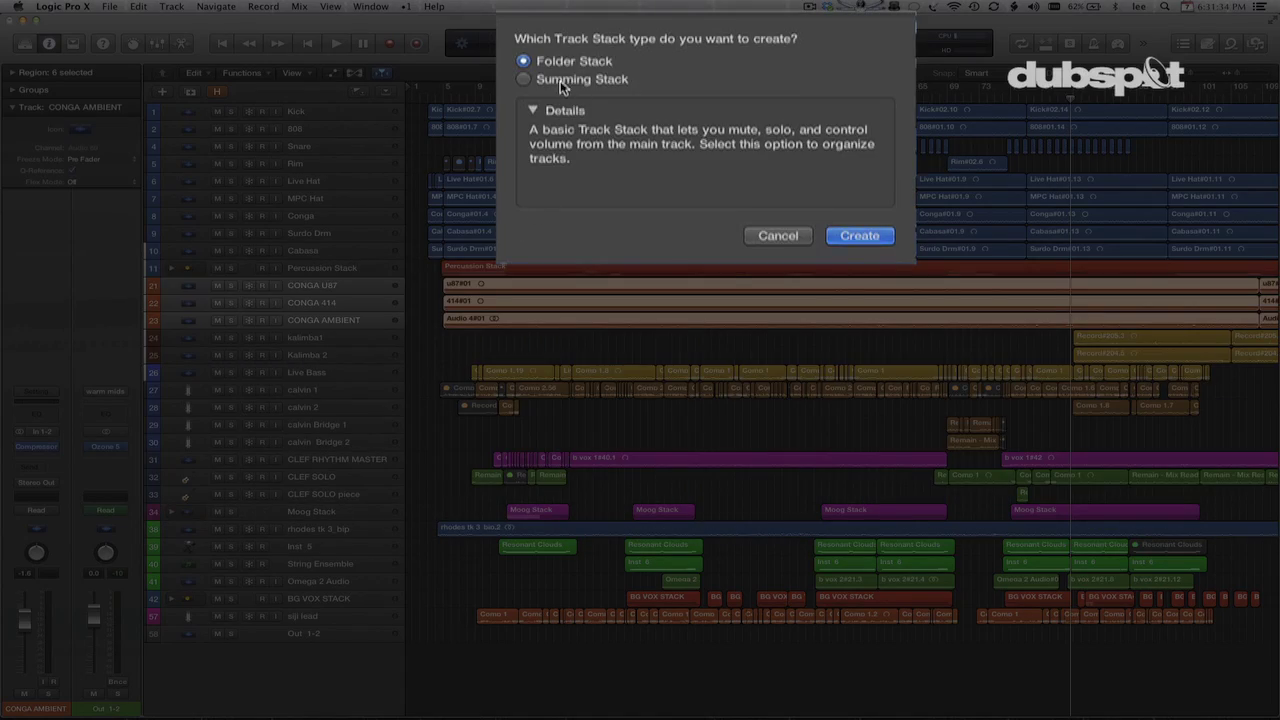
click(852, 237)
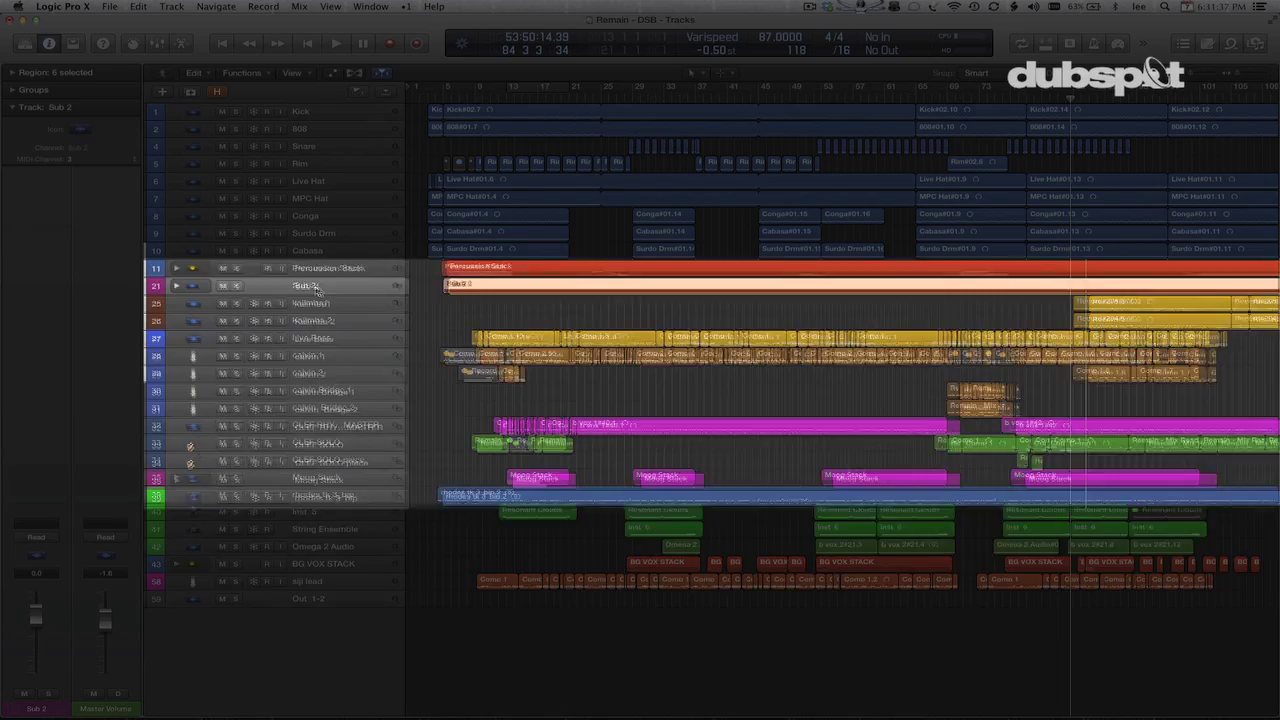
Rename the new folder stack of conga tracks as Conga STack.
double_click(316, 287)
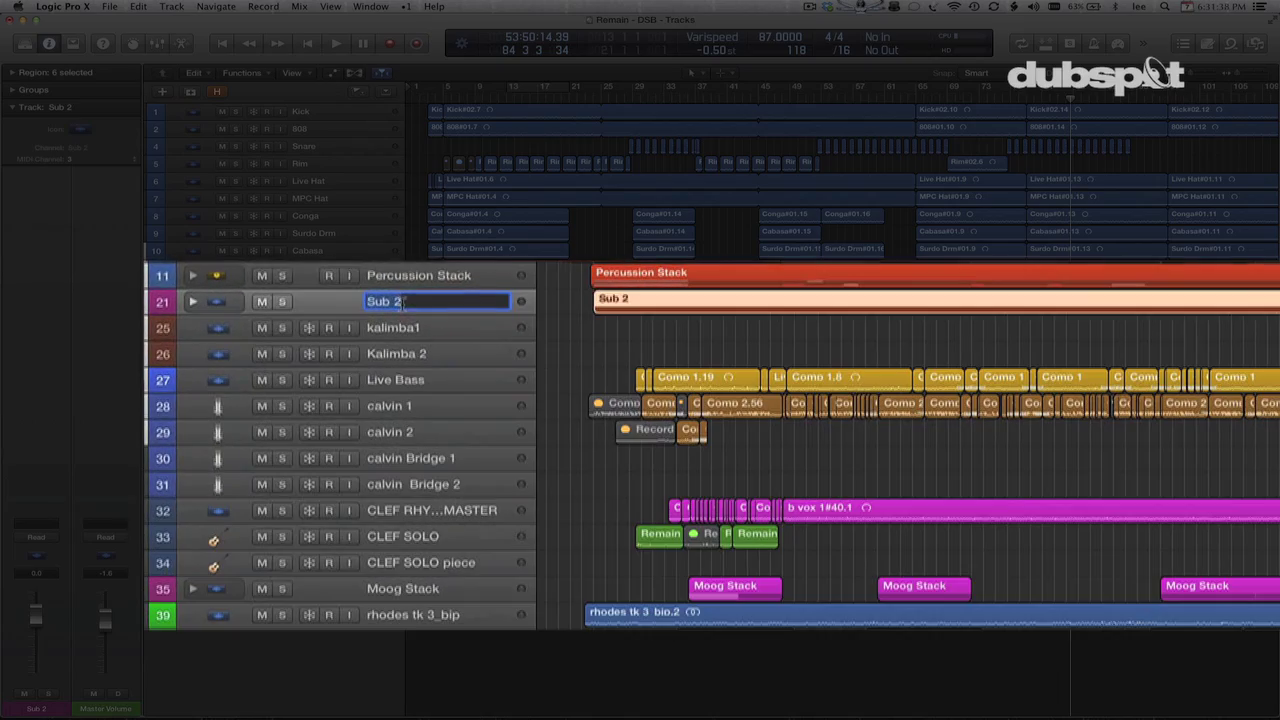
text(Conga STa)
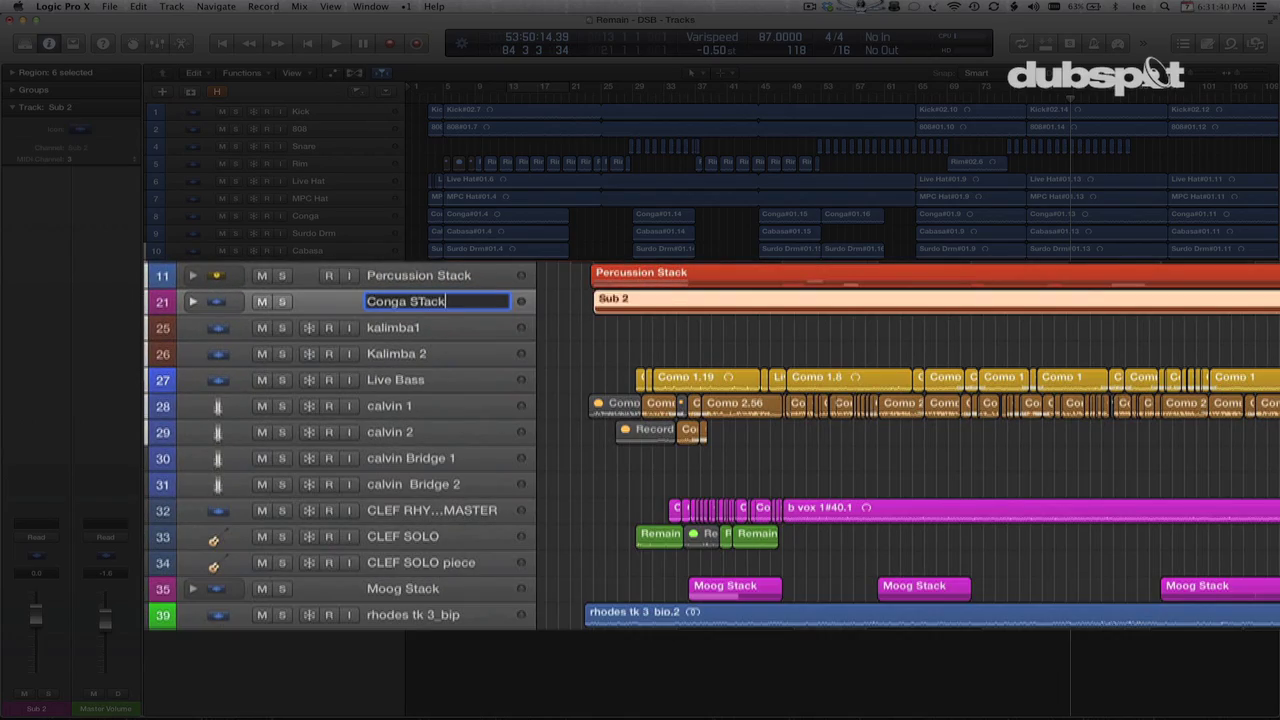
text(ck)
key(Return)
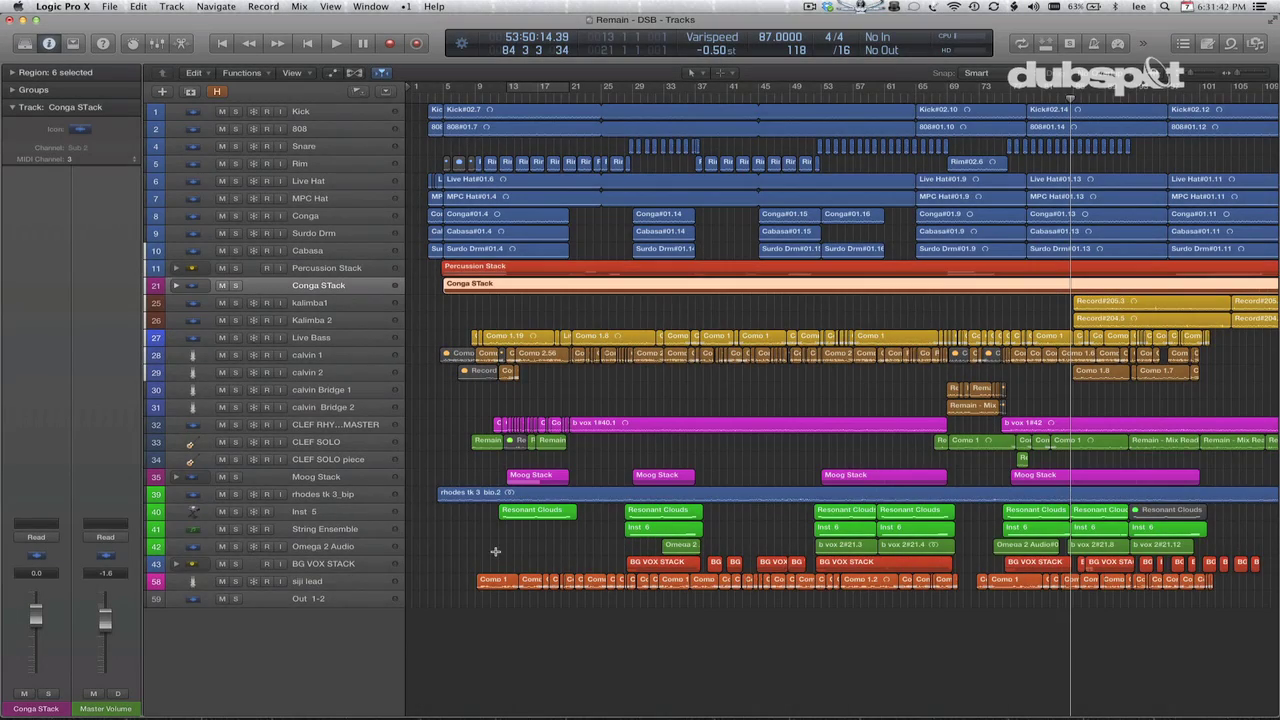
Create a Summing Stack from the drum tracks Kick through Cabasa.
key(super+Down)
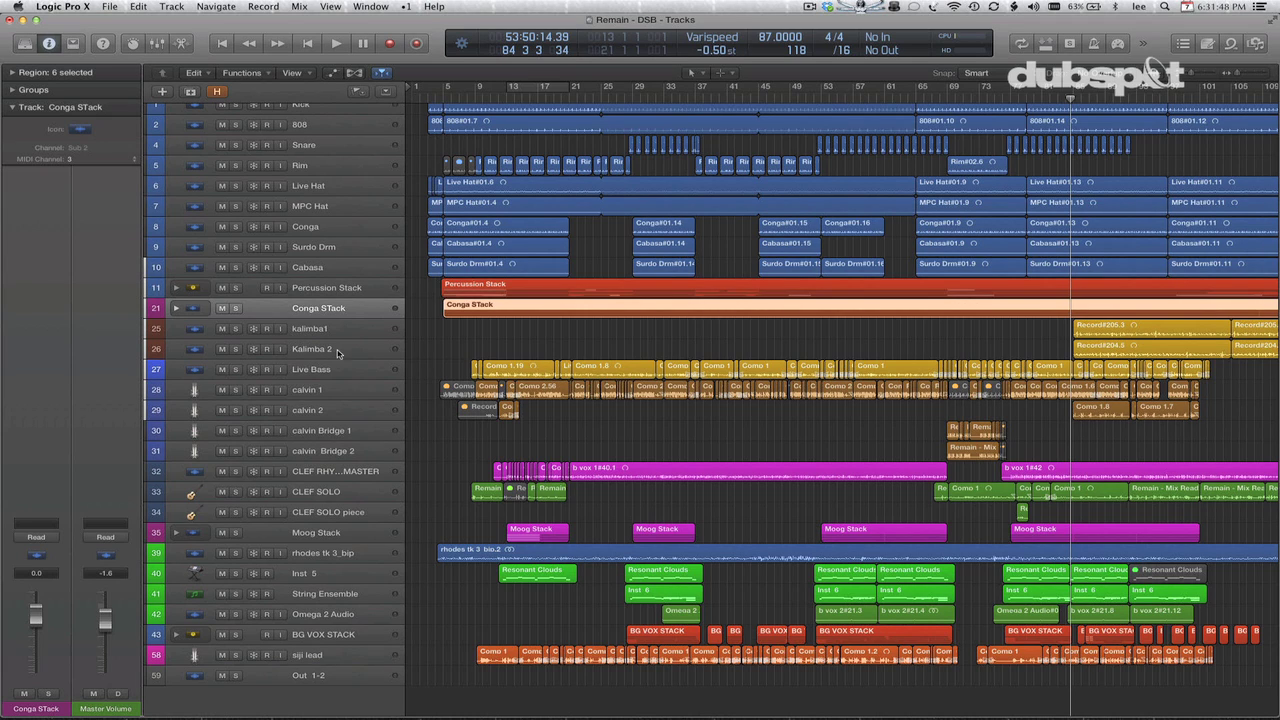
scroll(337, 353, up, 1)
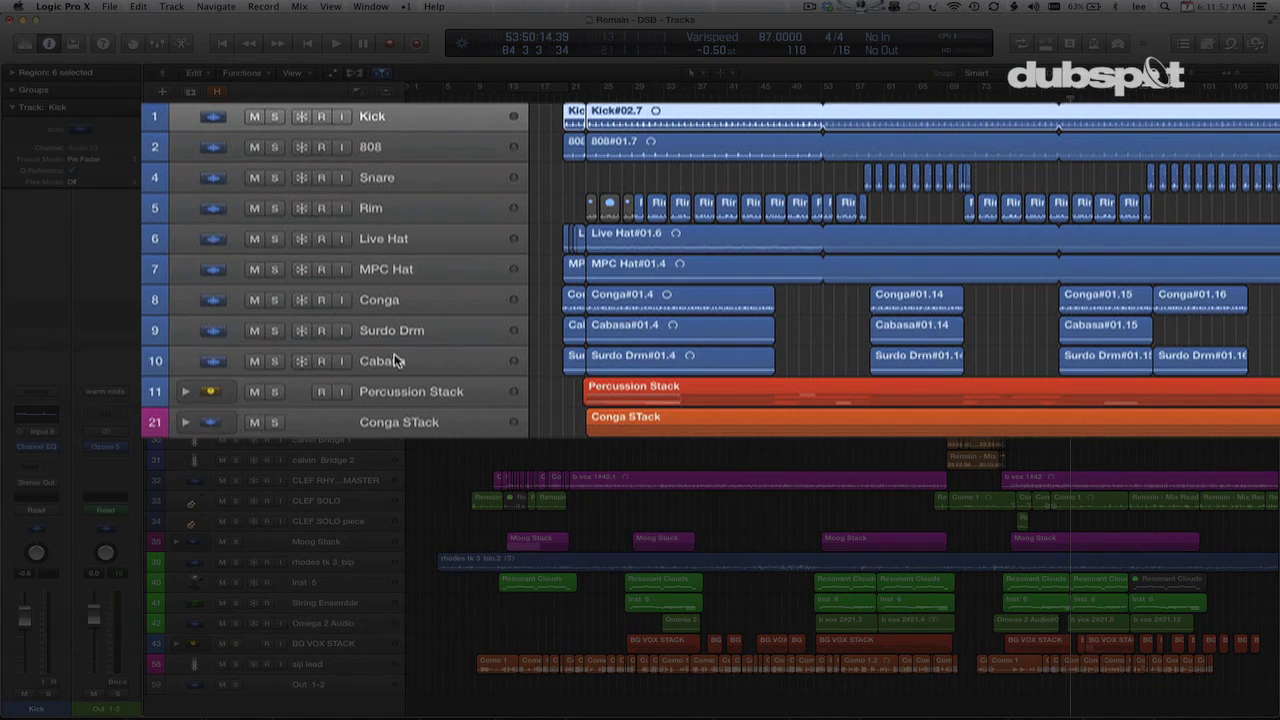
key(super+a)
right_click(390, 123)
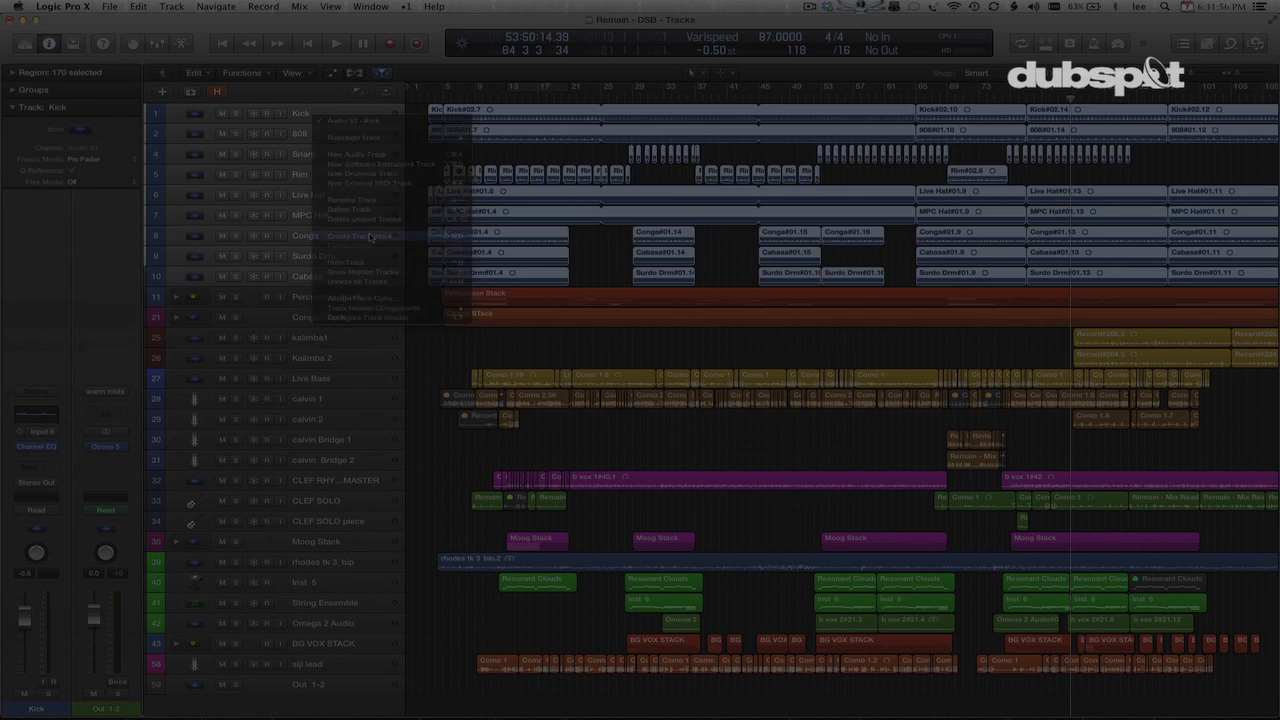
click(370, 237)
click(585, 80)
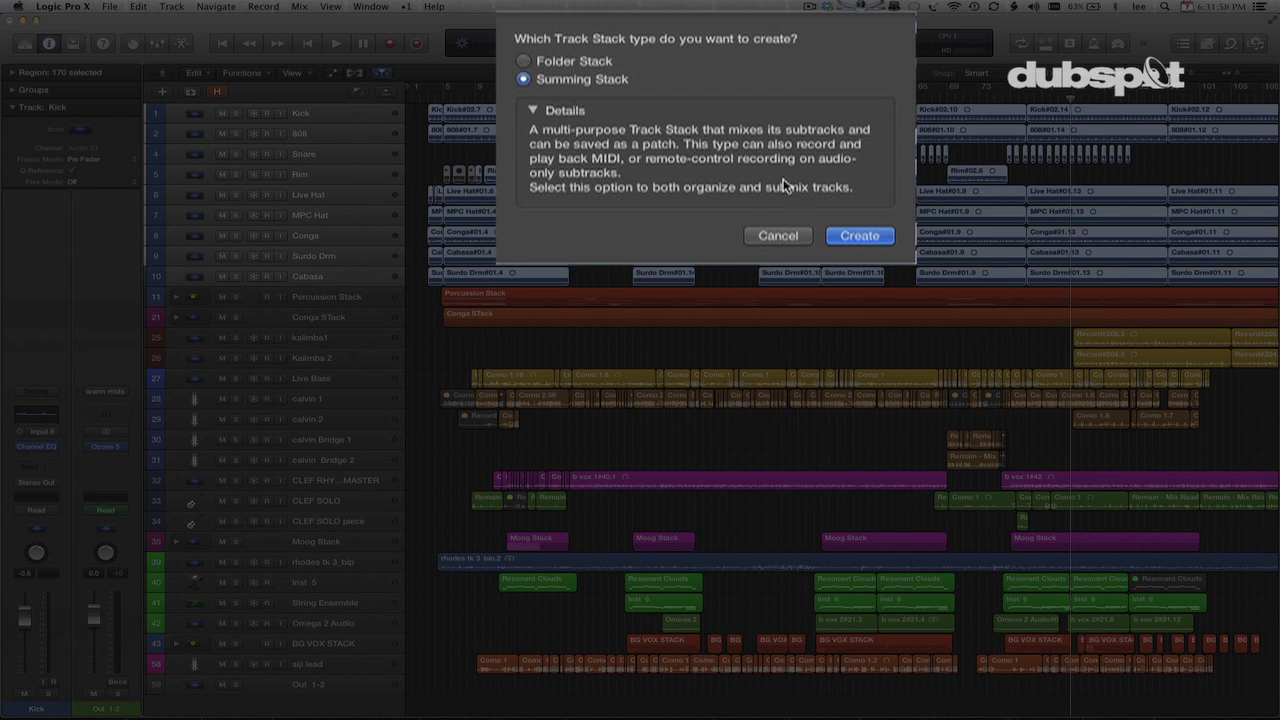
click(860, 235)
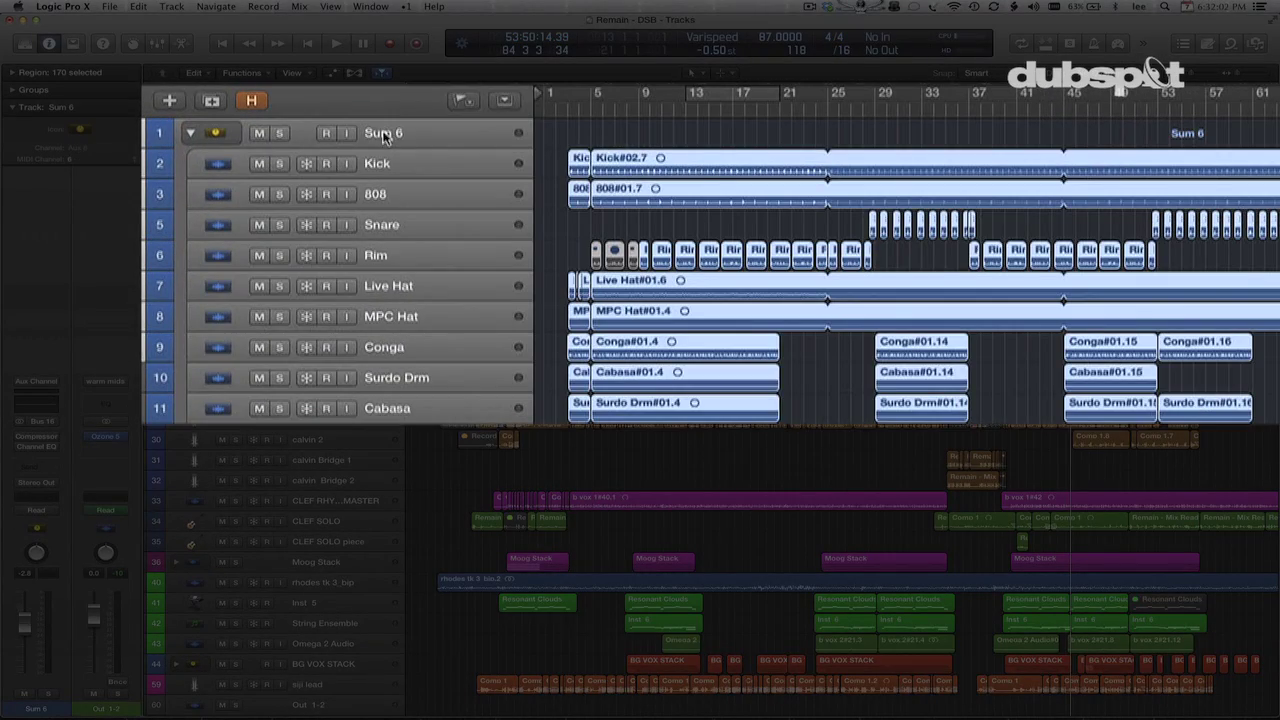
Rename the new summing stack of drum tracks as Drum Stack and collapse it.
double_click(380, 131)
text(Drum Stack)
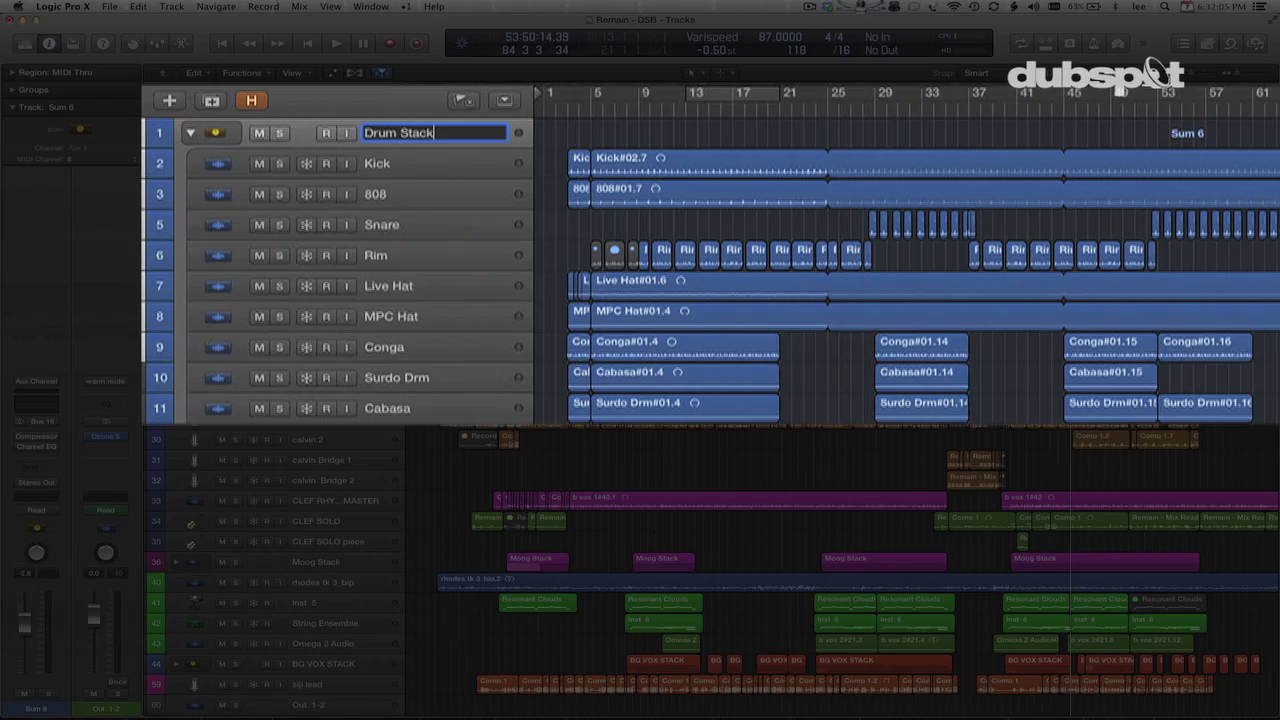
key(Return)
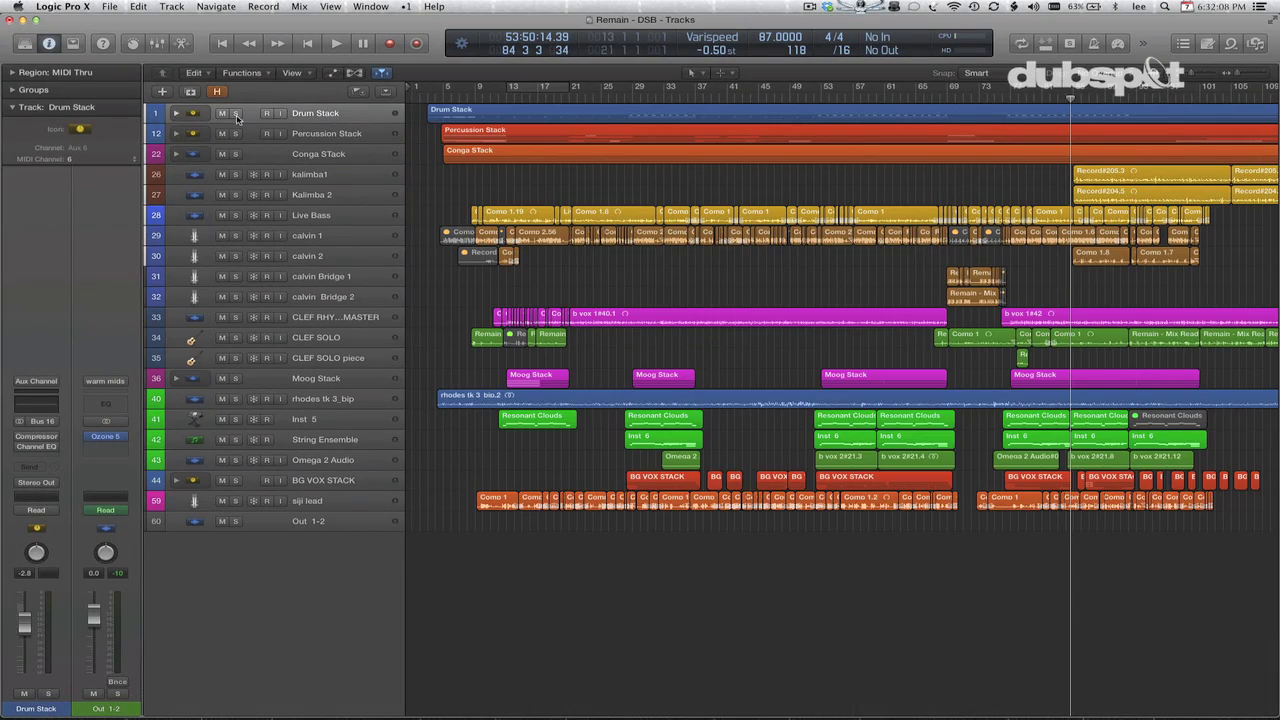
Select all regions in the arrangement and zoom to fit them in the Tracks area.
key(super+a)
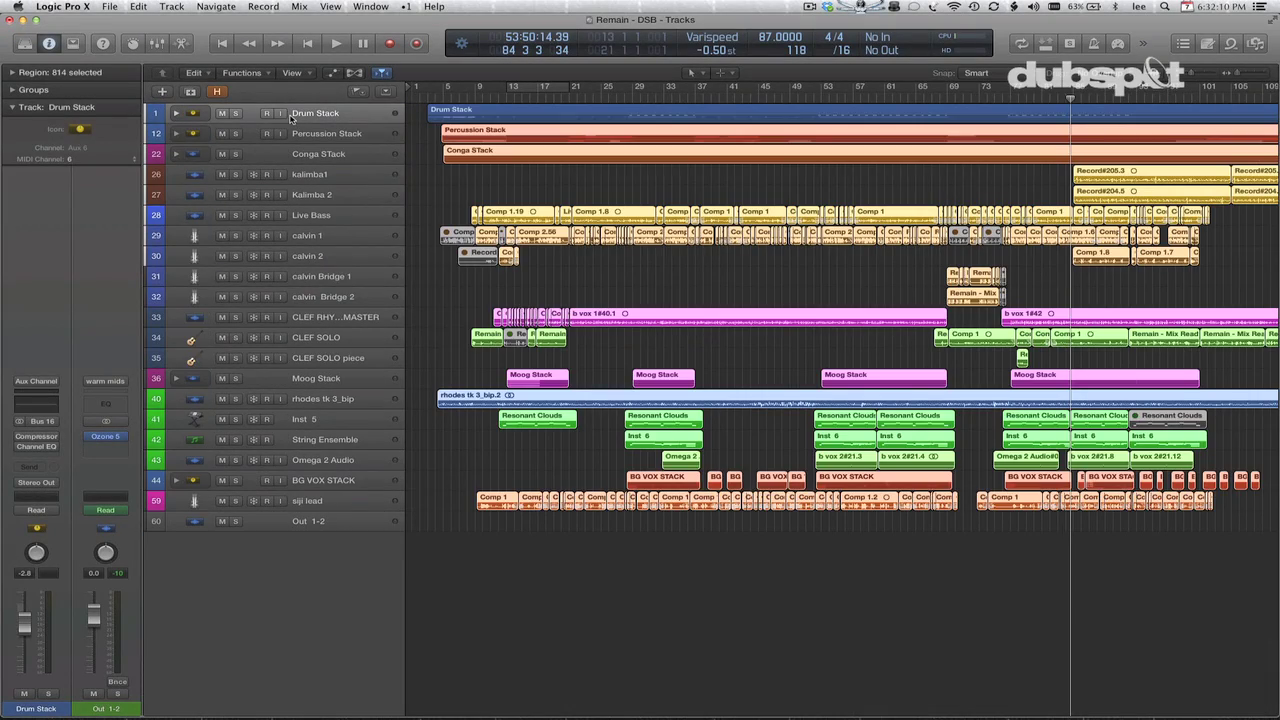
key(z)
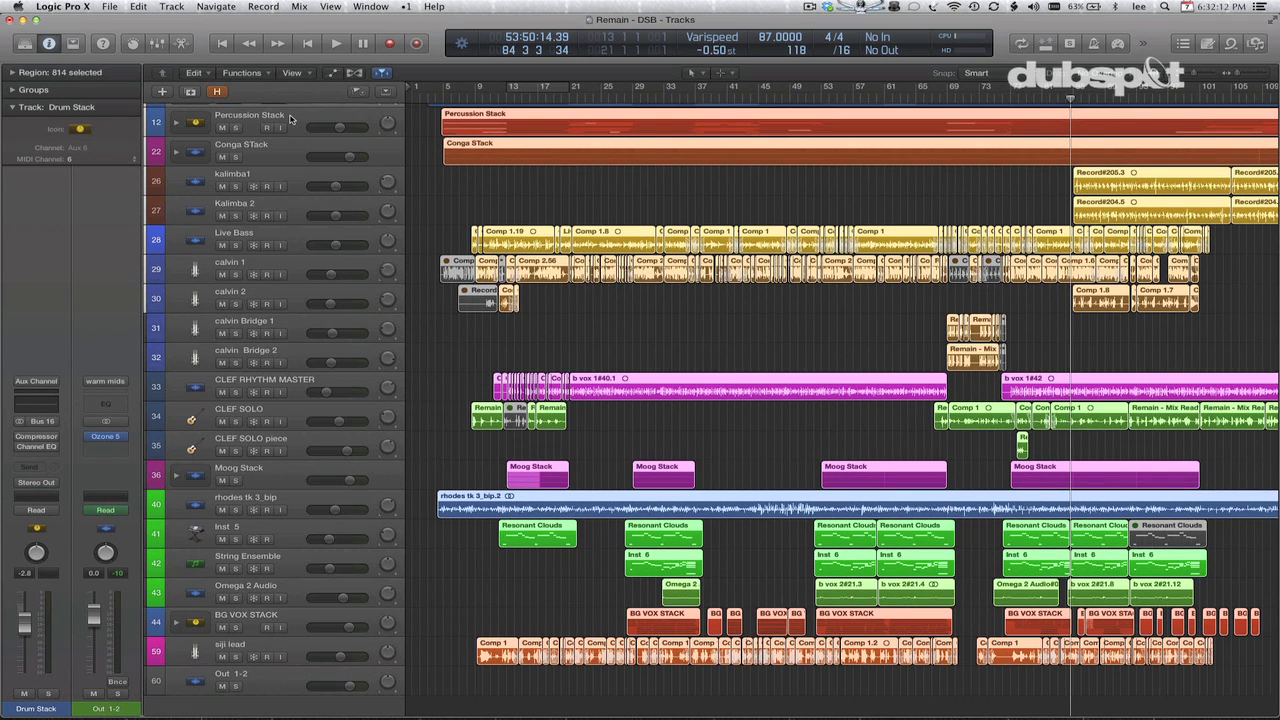
Deselect all regions, expand the Conga STack and flatten it back into separate conga tracks.
click(573, 319)
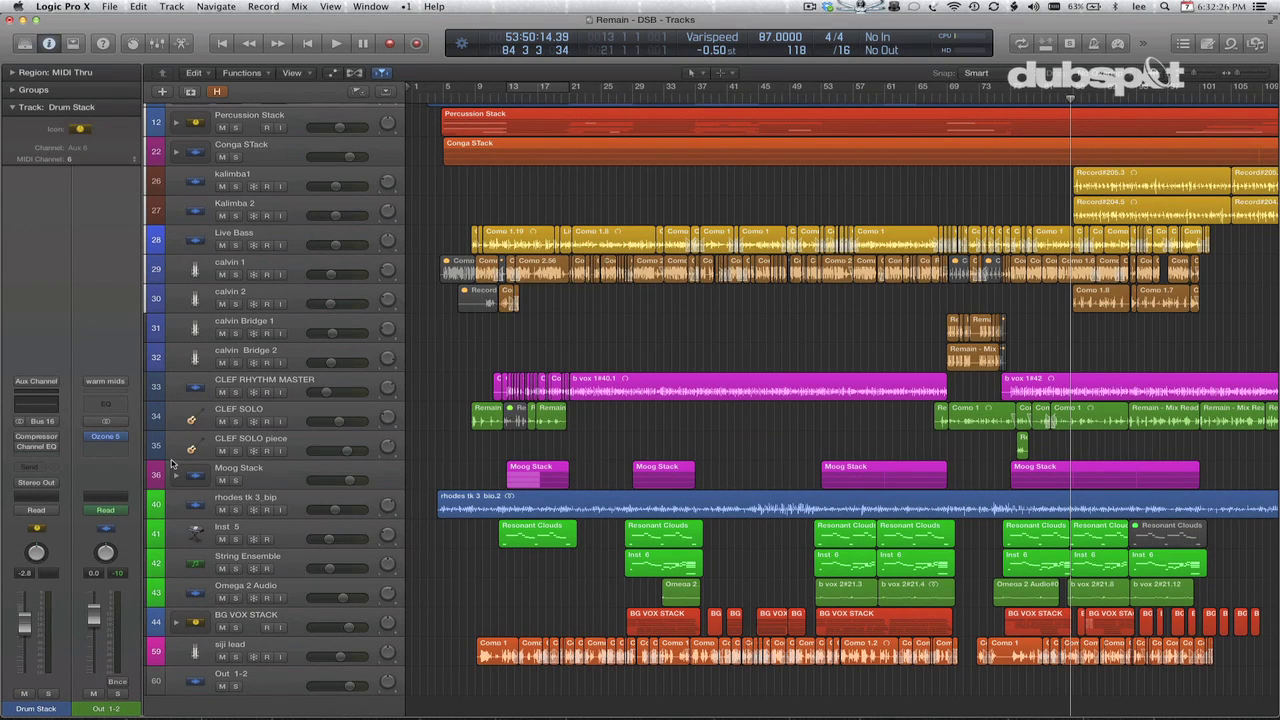
click(266, 148)
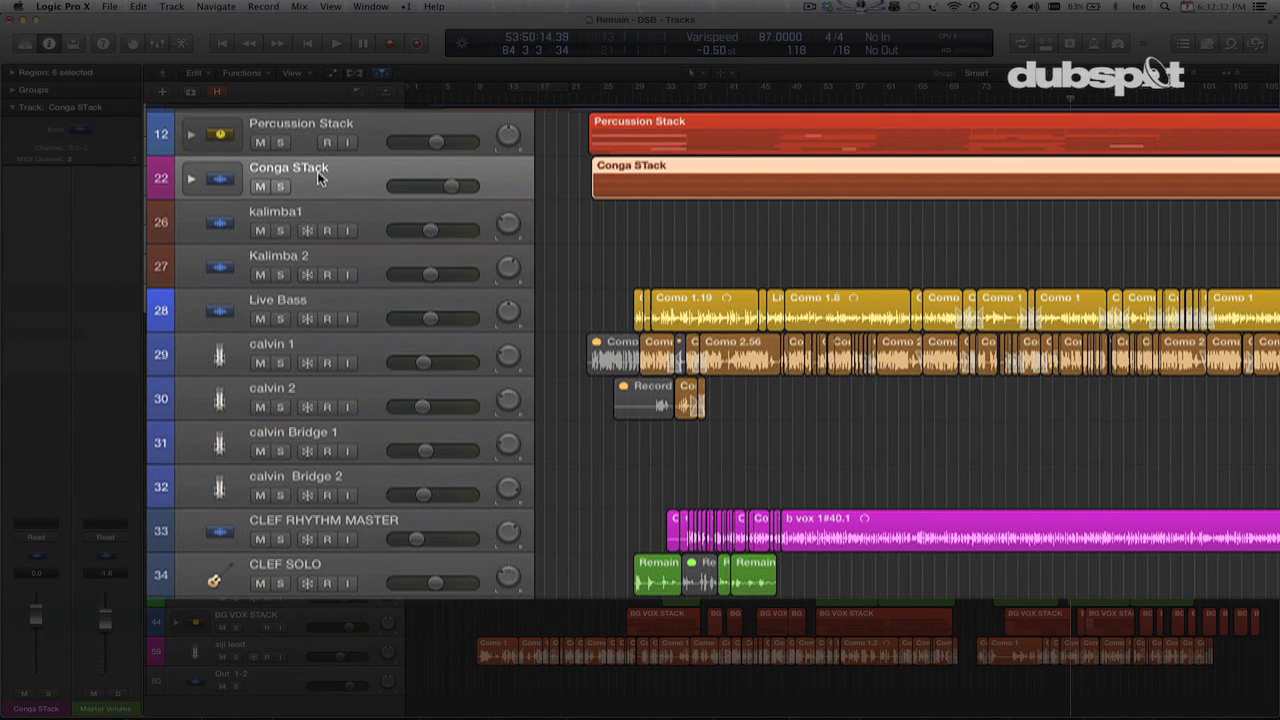
click(190, 180)
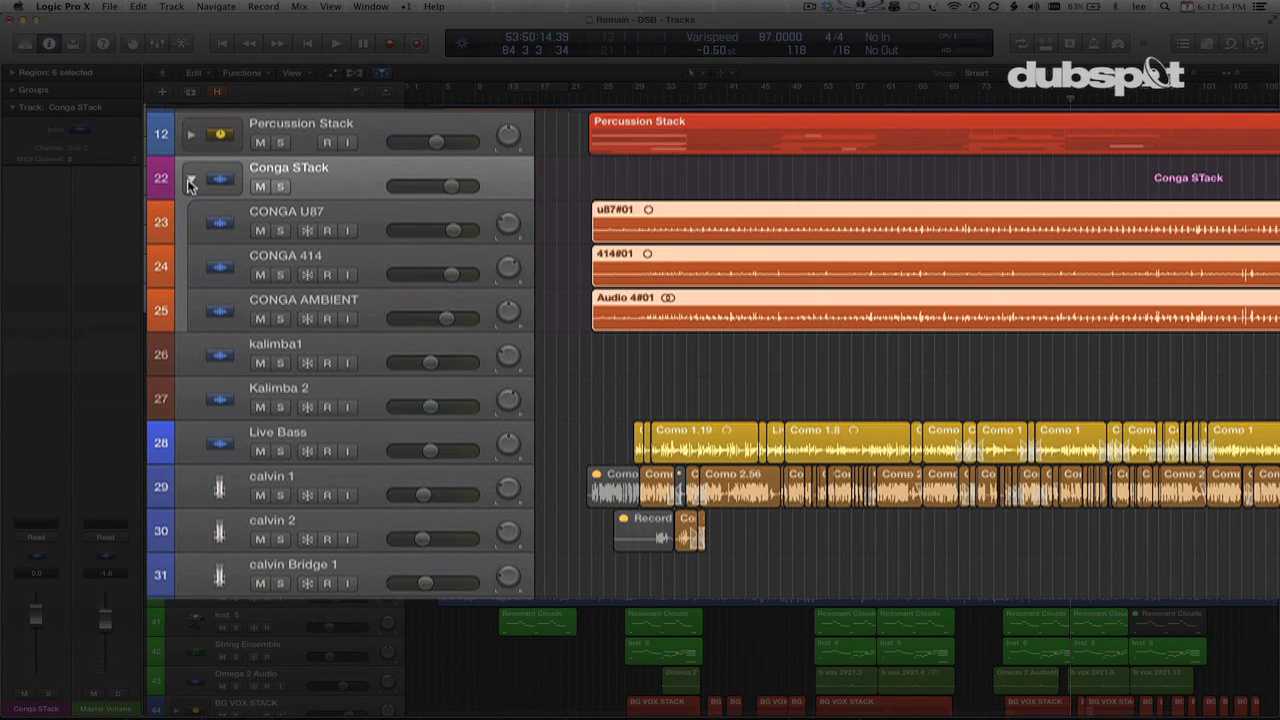
right_click(375, 215)
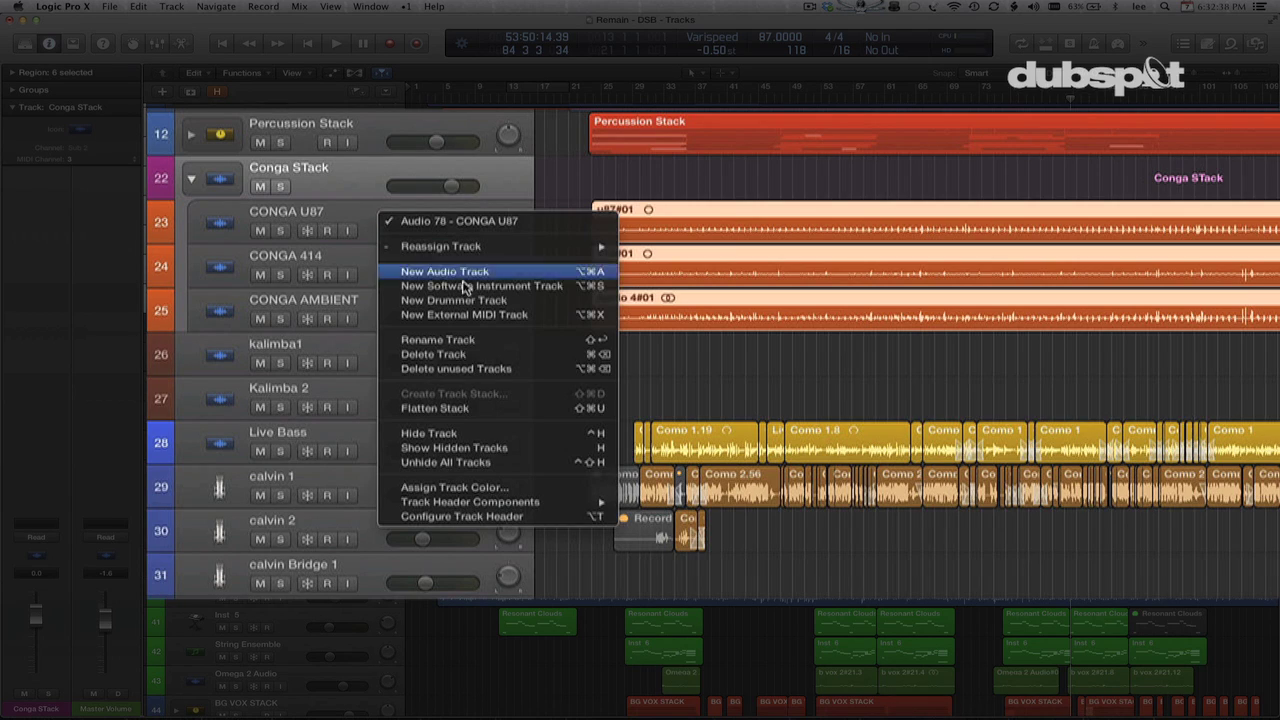
click(473, 410)
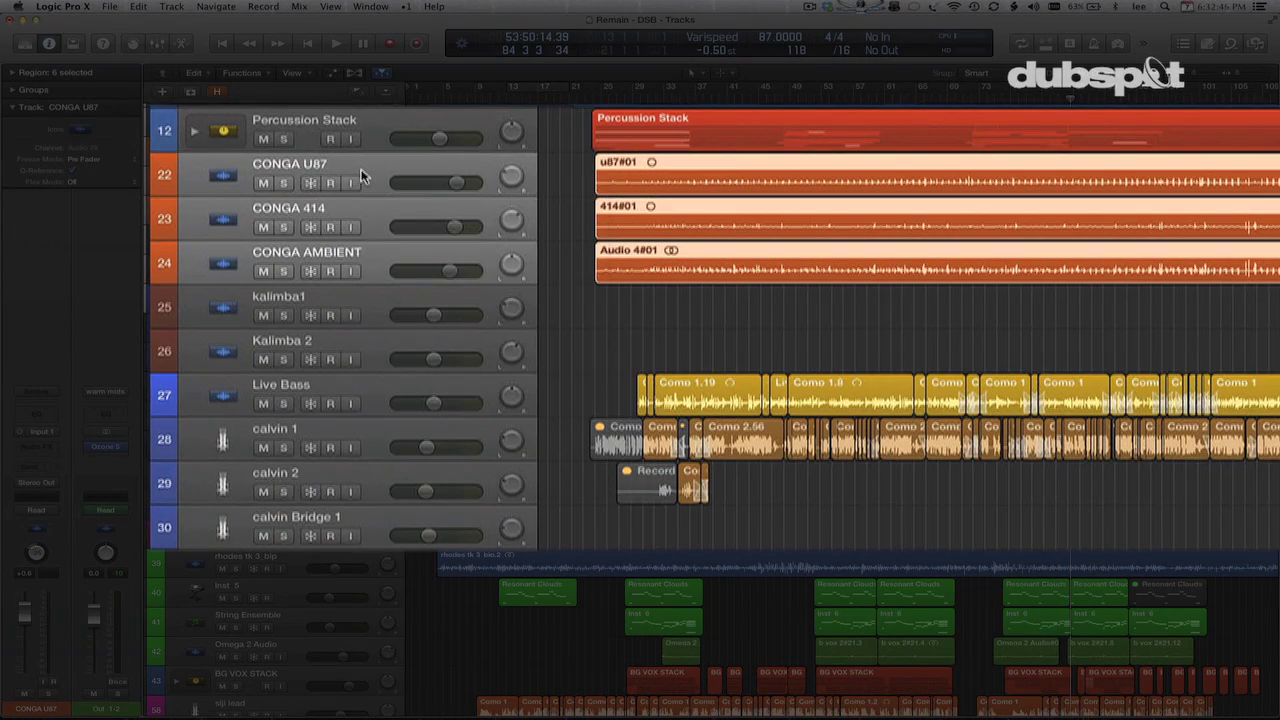
Create a Summing Stack from the CONGA U87, CONGA 414 and CONGA AMBIENT tracks.
right_click(362, 176)
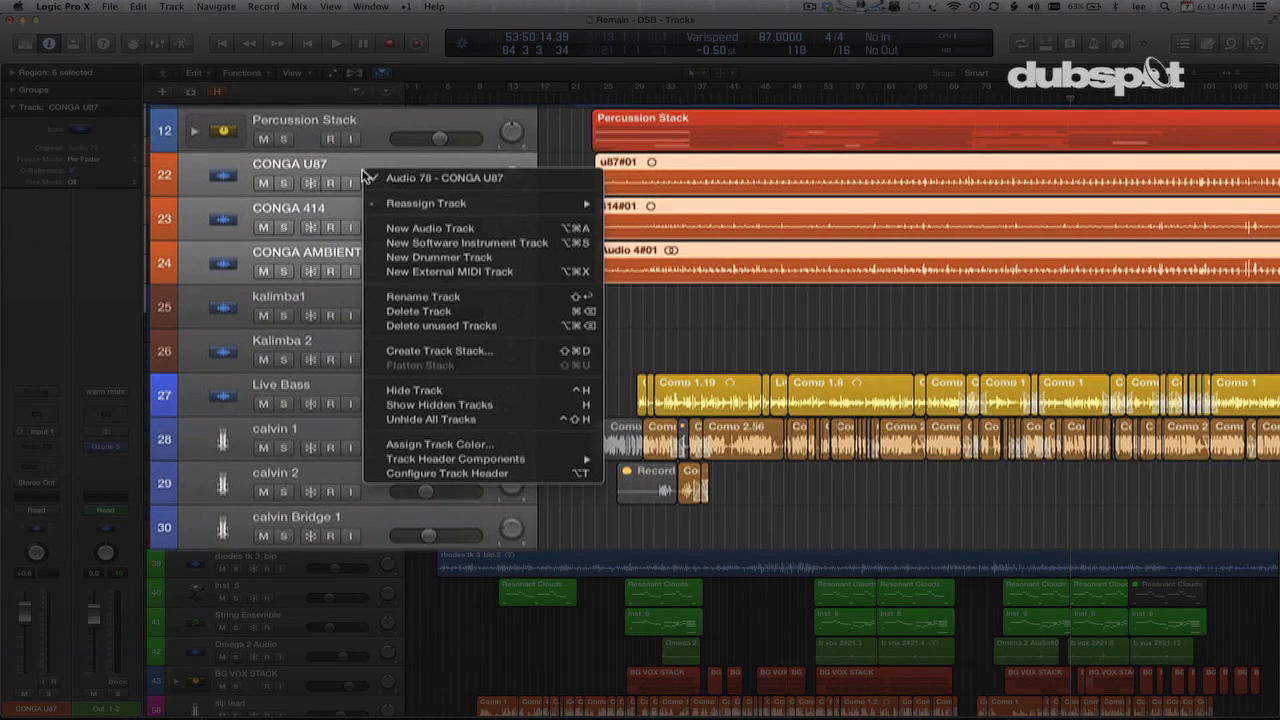
click(455, 351)
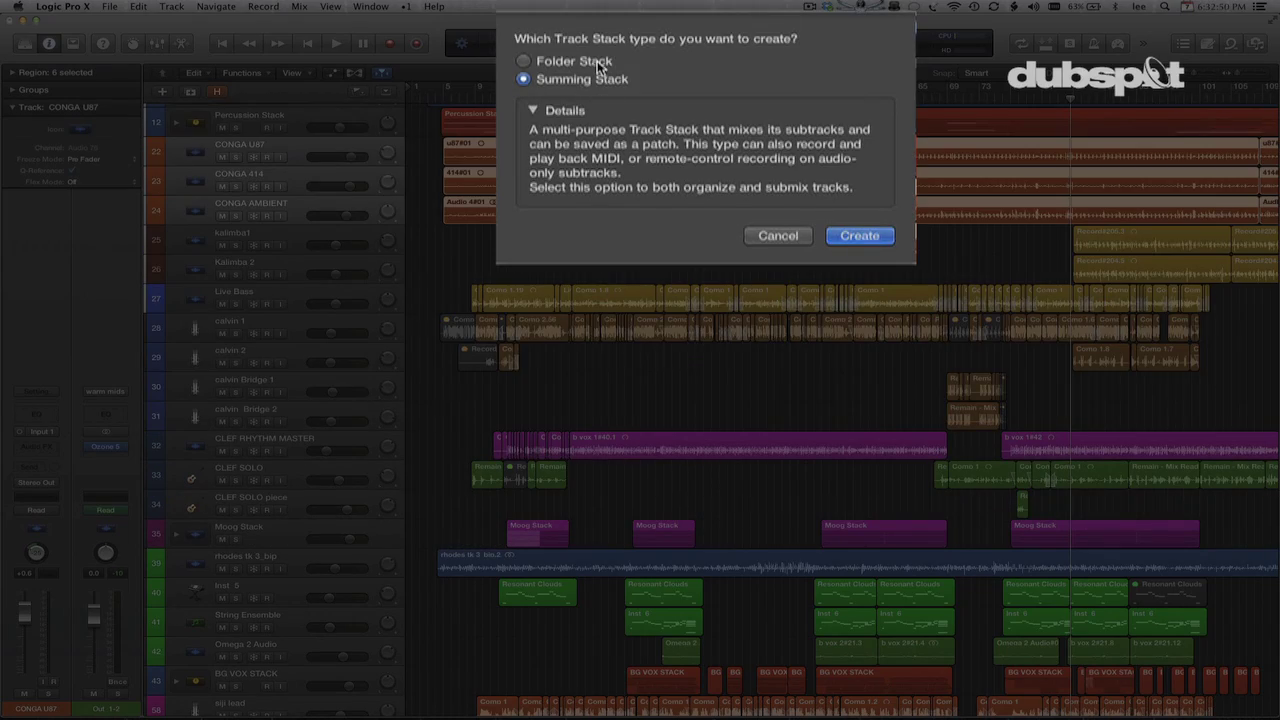
click(859, 237)
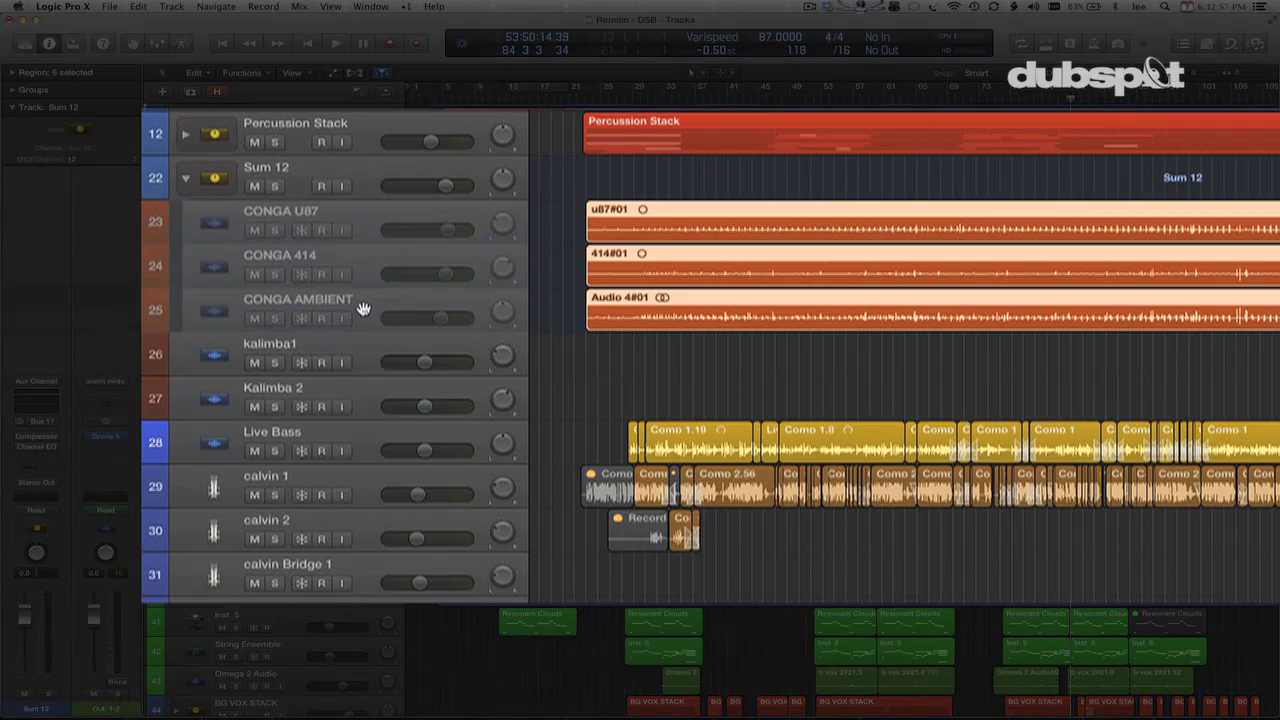
Move only CONGA AMBIENT out of the summing stack to below Kalimba 2, and return it to the stack between CONGA U87 and CONGA 414.
click(295, 242)
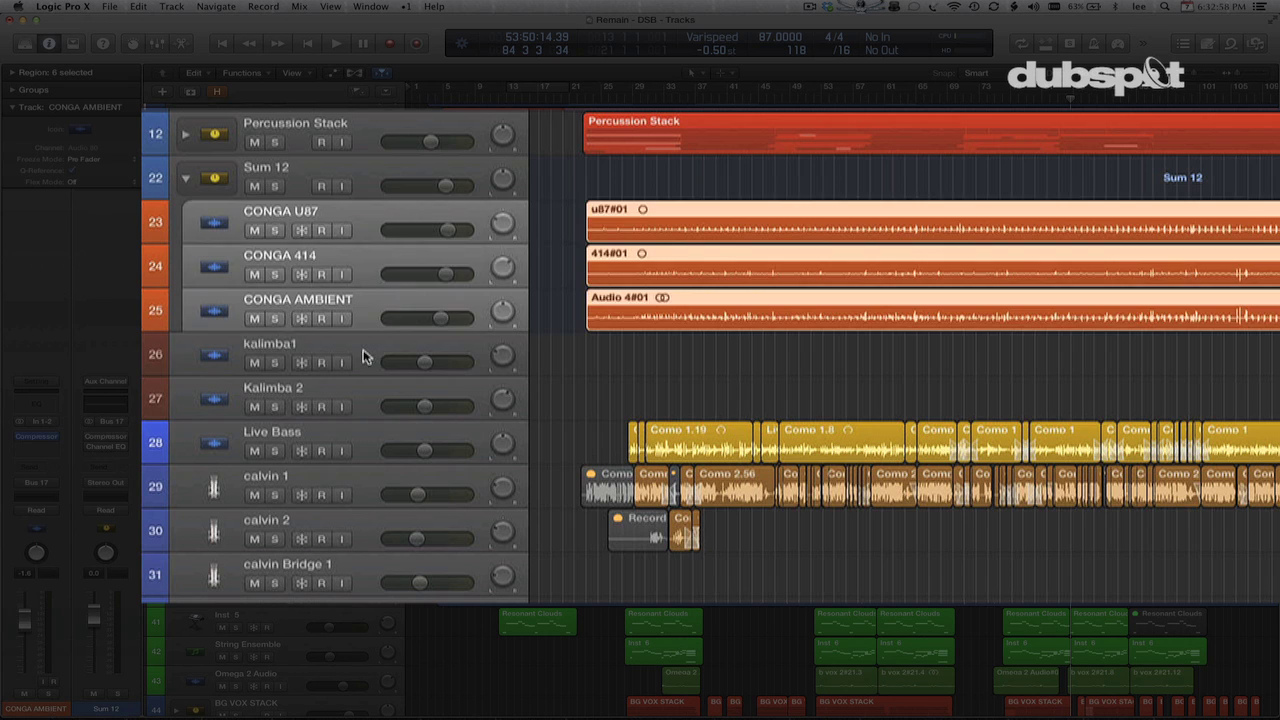
click(365, 357)
click(360, 313)
drag(360, 313, 360, 443)
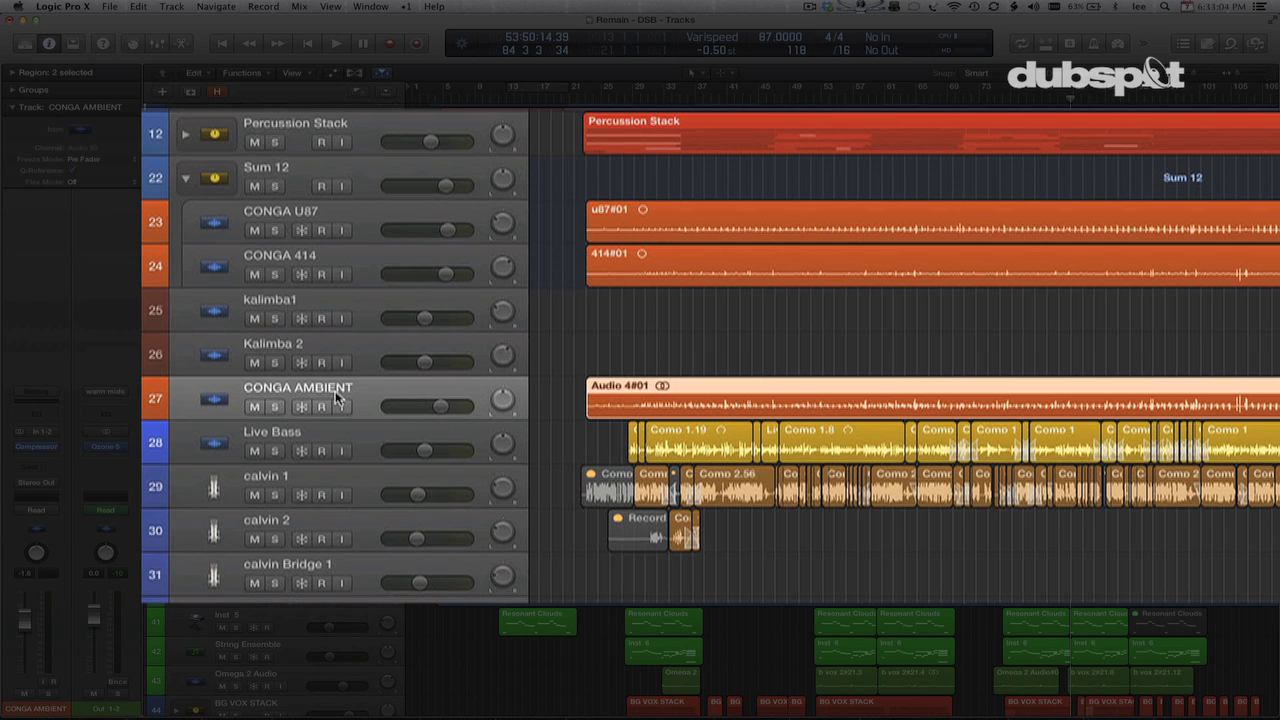
drag(368, 397, 351, 257)
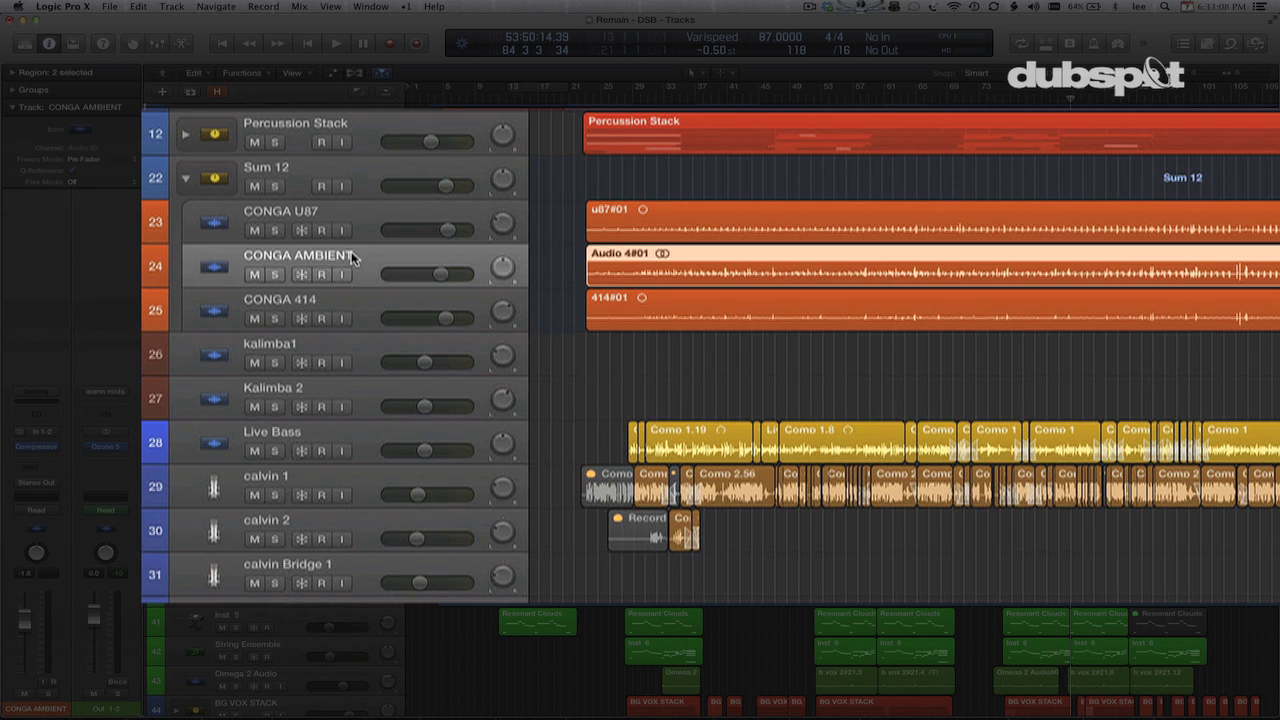